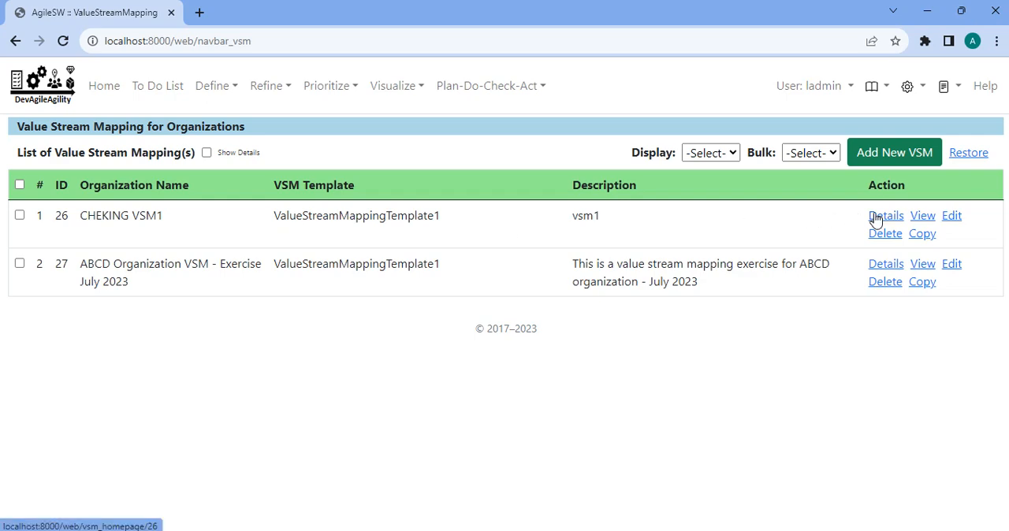
Open the VSMS steps of DELIVERY VALUE STREAM1 under cb1 in the CHEKING VSM1 value stream.
click(876, 219)
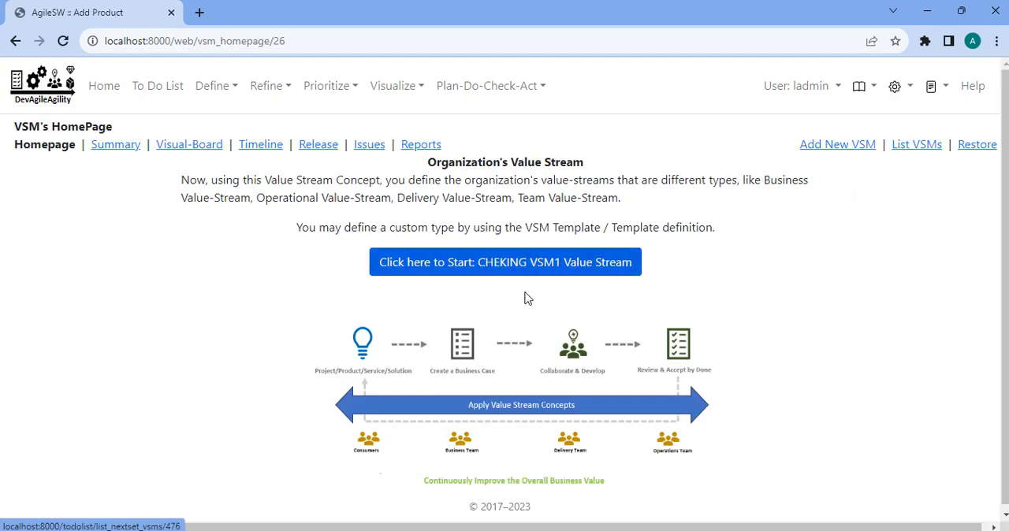
click(485, 263)
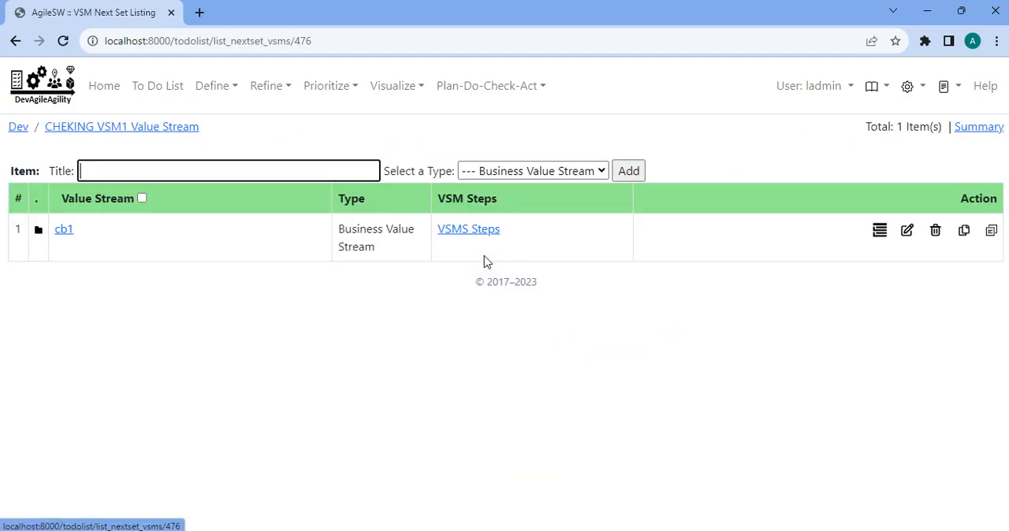
click(474, 174)
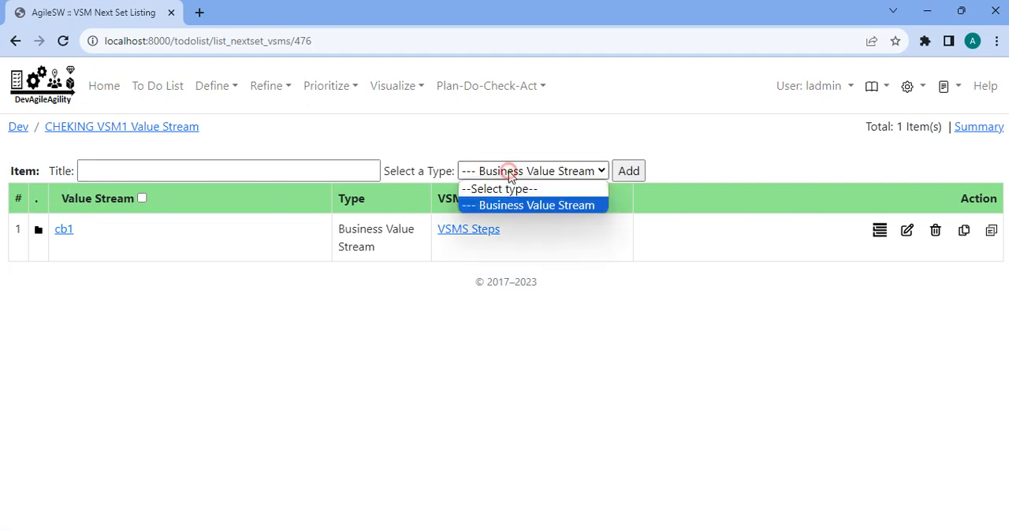
click(509, 171)
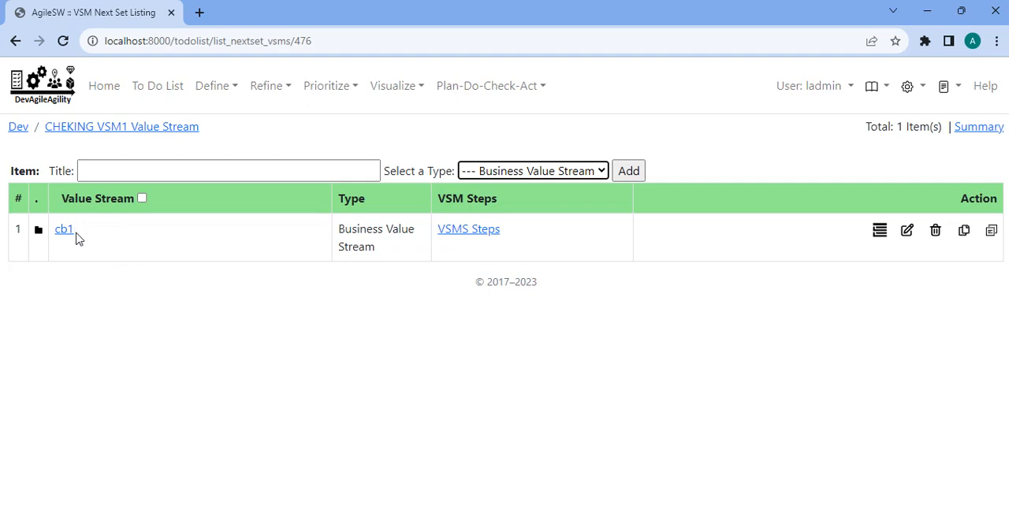
click(67, 231)
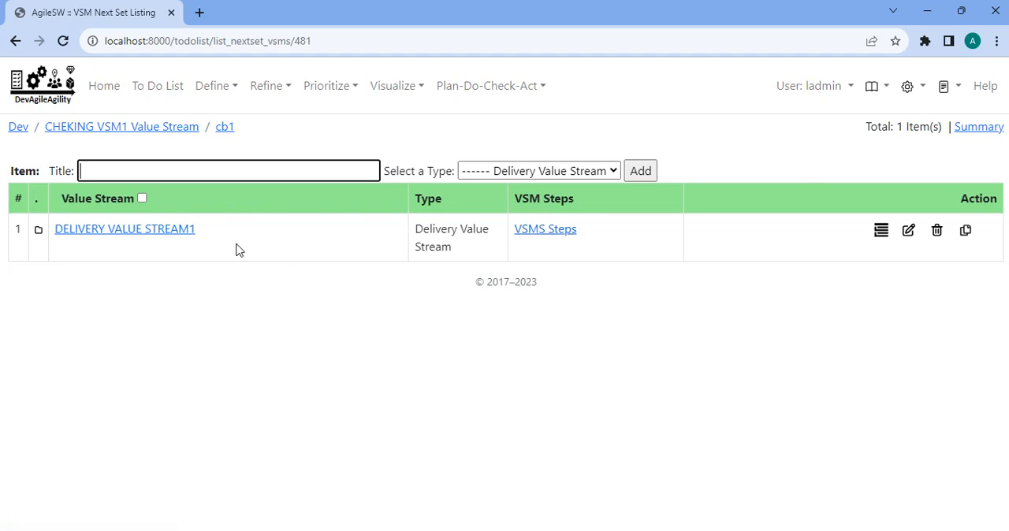
click(560, 235)
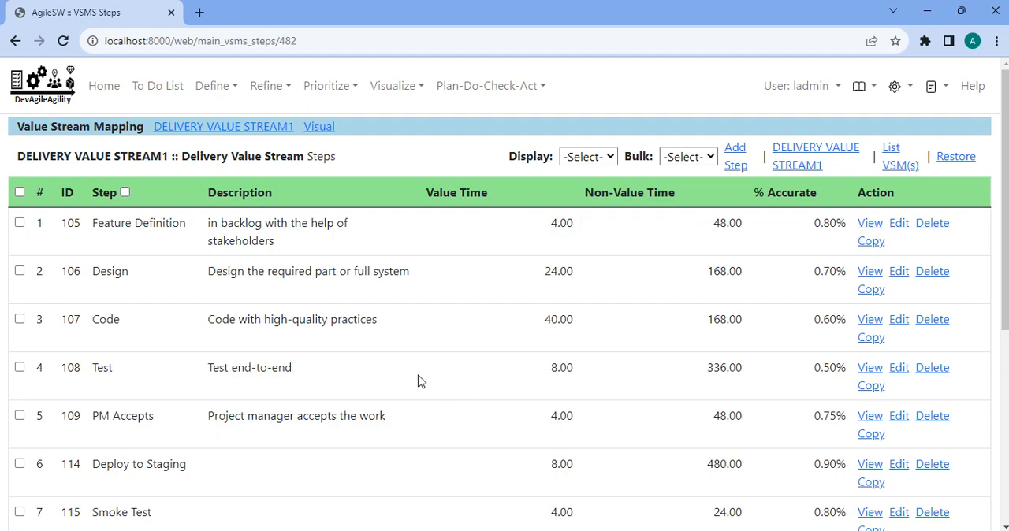
Review the steps list of DELIVERY VALUE STREAM1 and open its visual representation.
scroll(419, 381, down, 2)
scroll(333, 305, down, 2)
scroll(331, 300, up, 3)
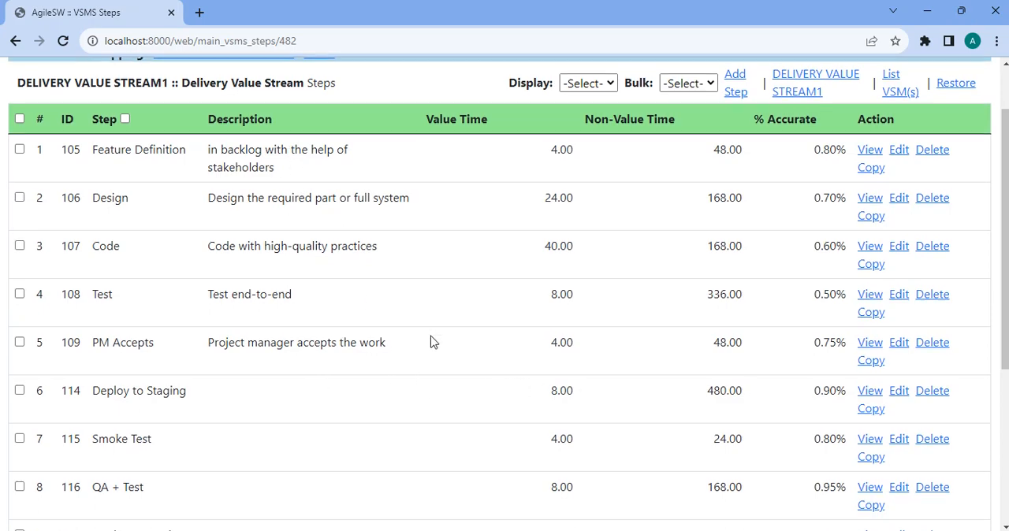
scroll(351, 202, up, 1)
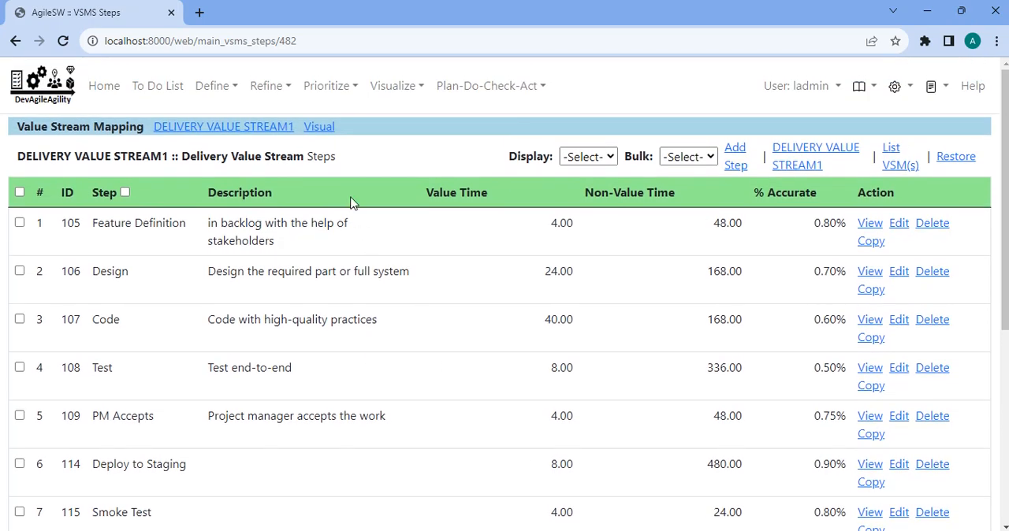
click(319, 127)
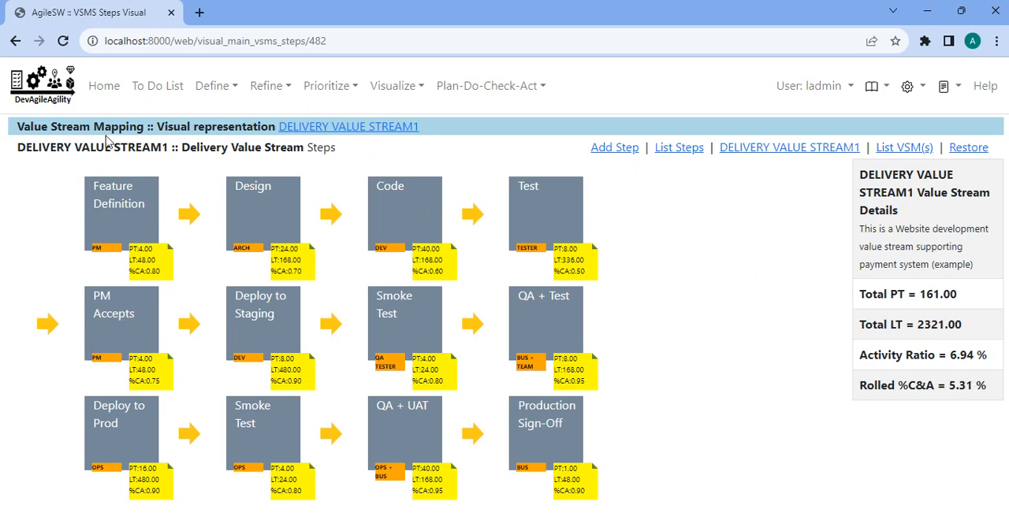
Return to the steps list, try to move QA + UAT above the Smoke Test before it, and check the visual representation.
click(680, 149)
scroll(371, 375, down, 5)
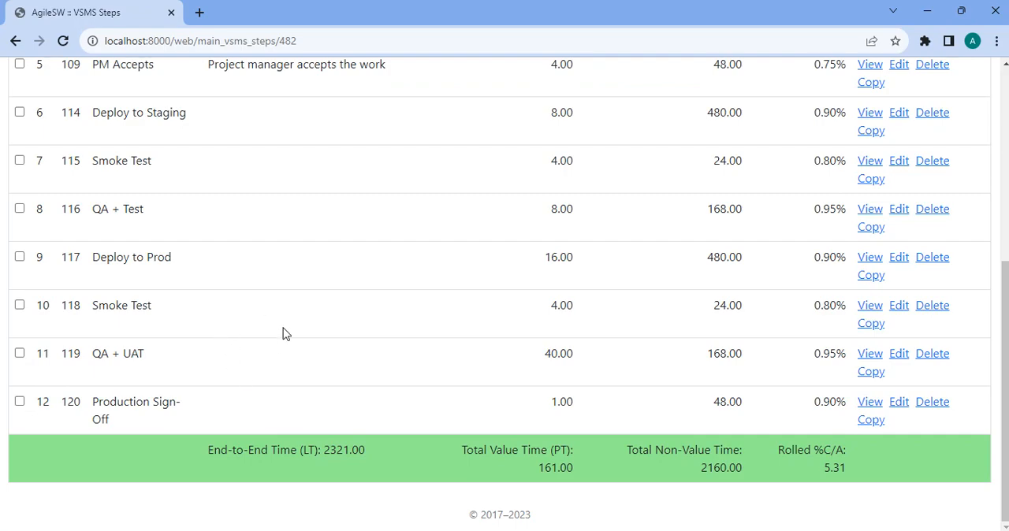
scroll(283, 354, up, 2)
scroll(254, 410, down, 2)
drag(180, 361, 220, 313)
scroll(191, 326, up, 5)
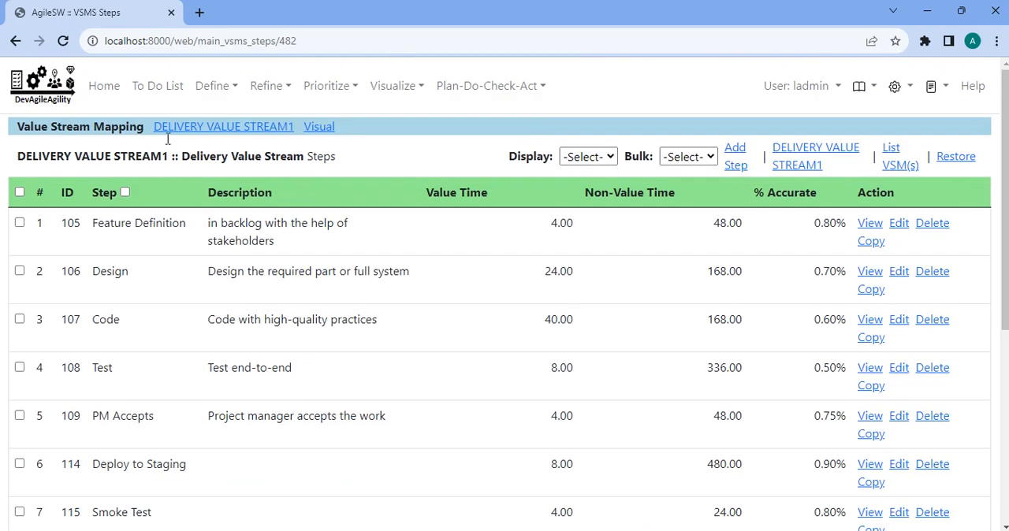
click(323, 131)
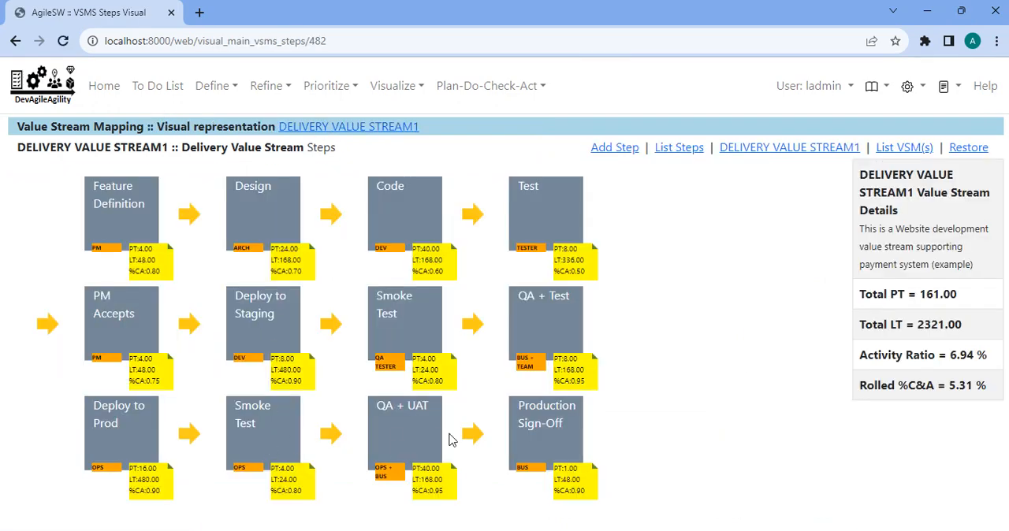
Compare the order of the final steps in the list with the visual representation.
click(16, 41)
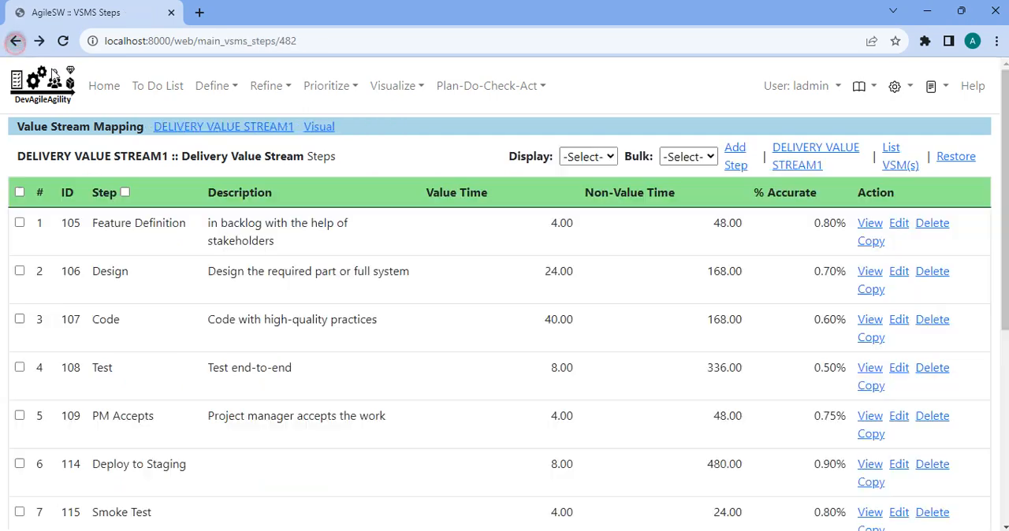
scroll(318, 402, down, 5)
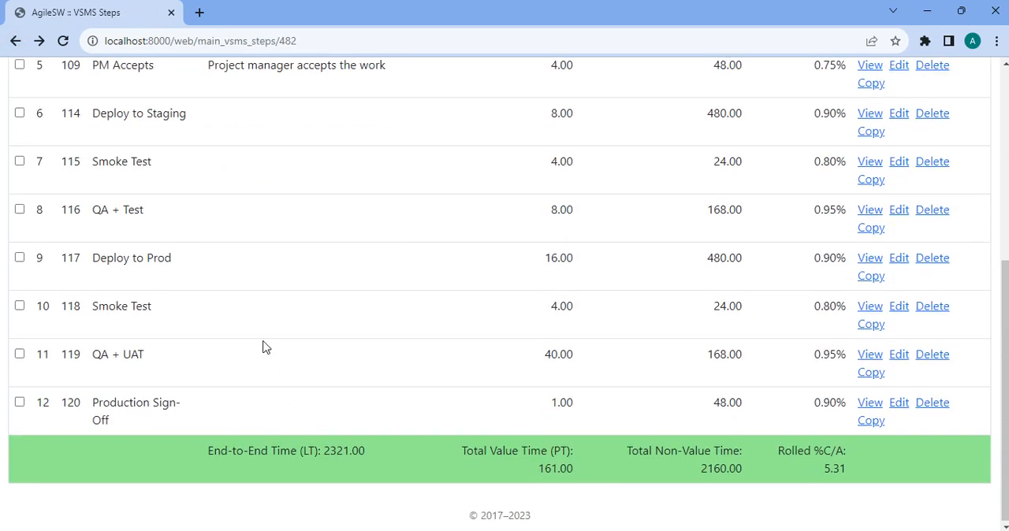
scroll(265, 347, up, 4)
click(317, 78)
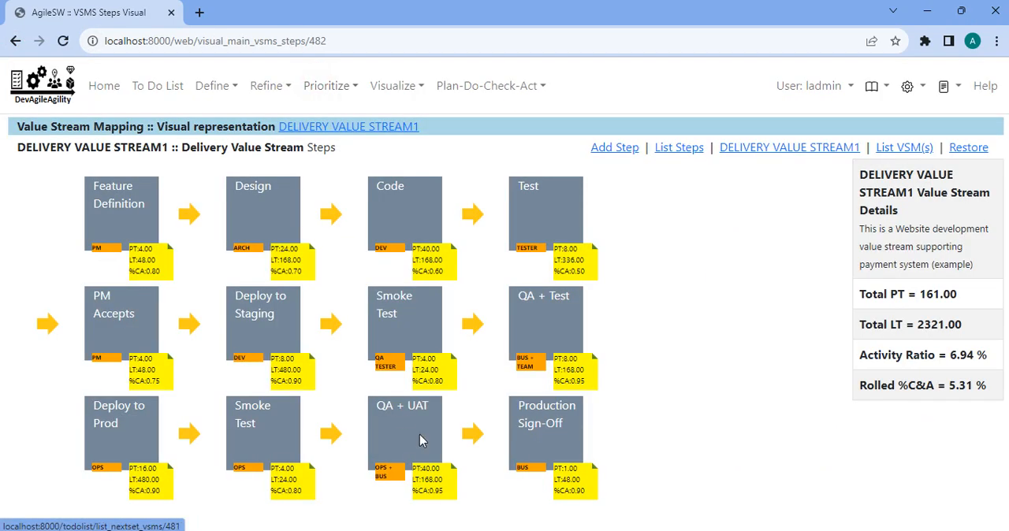
Try again to reorder QA + UAT ahead of the preceding Smoke Test and view the visual flow.
click(16, 41)
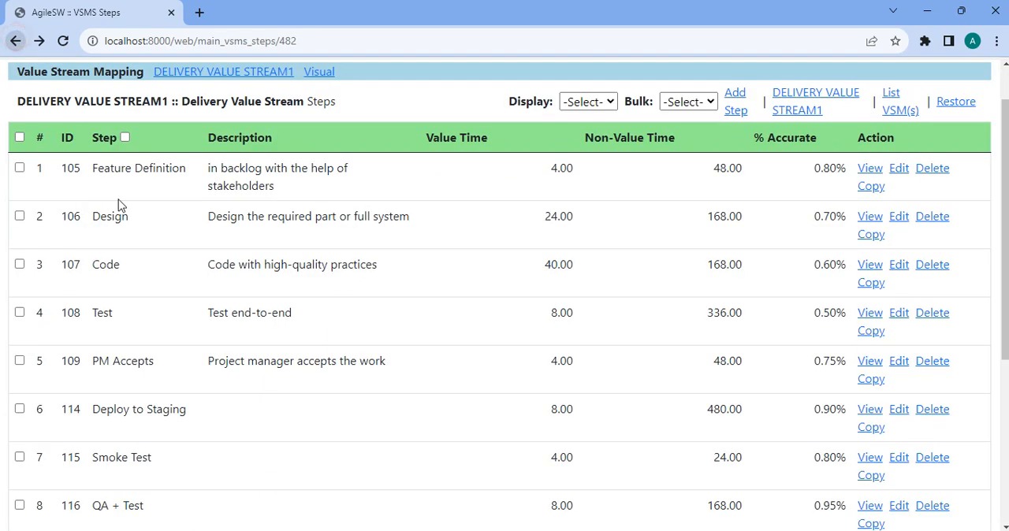
scroll(216, 344, down, 5)
drag(172, 363, 209, 322)
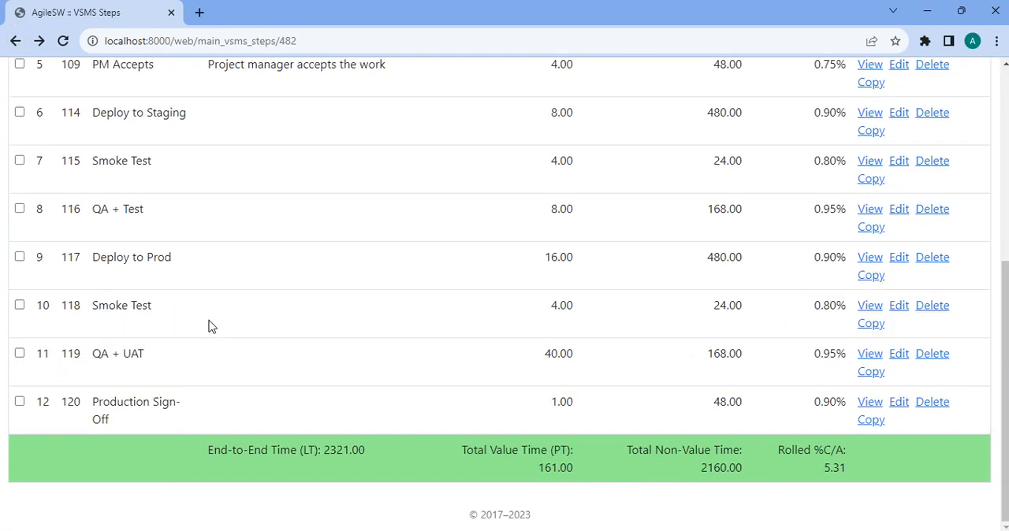
scroll(319, 120, up, 5)
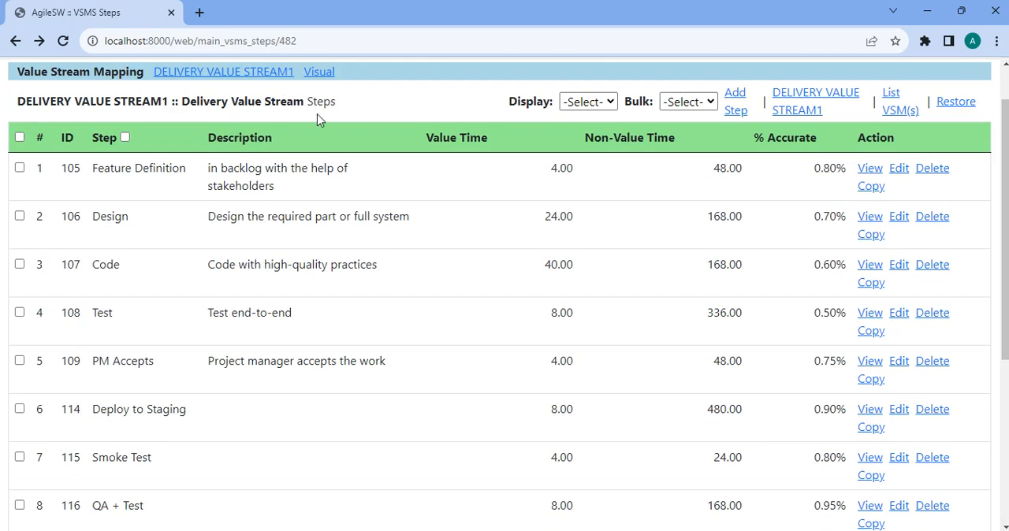
click(321, 73)
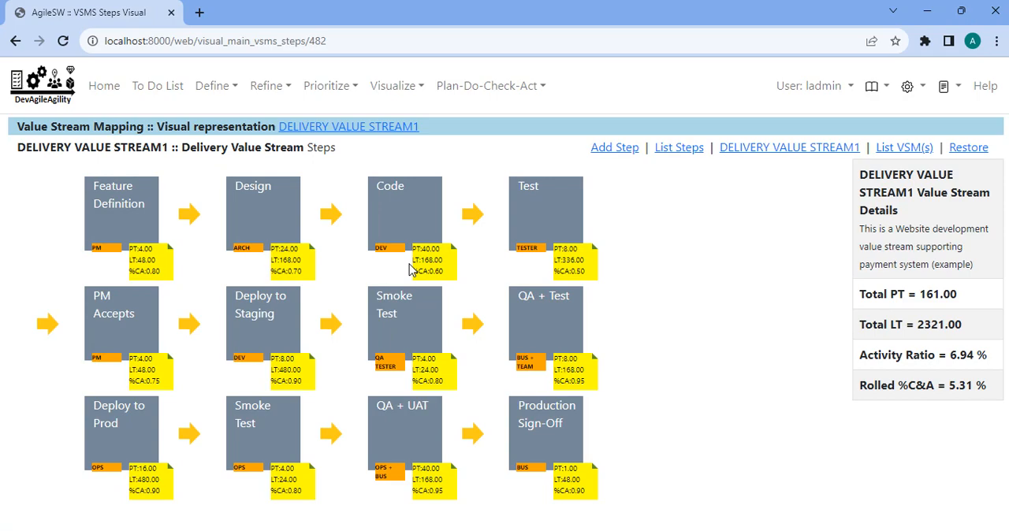
Move the Deploy to Prod step between QA + UAT and Production Sign-Off, and check the order in the visual representation.
click(17, 44)
scroll(265, 342, down, 3)
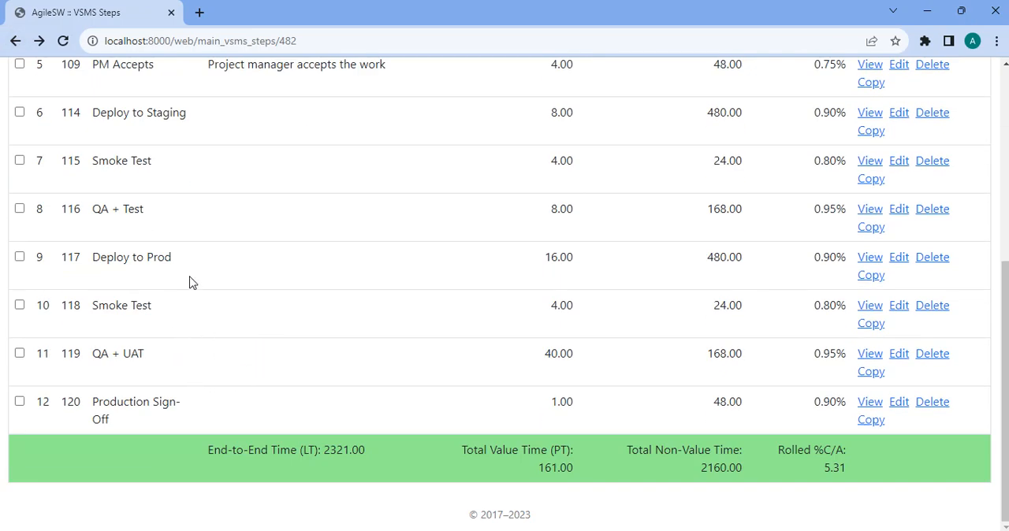
drag(197, 265, 206, 366)
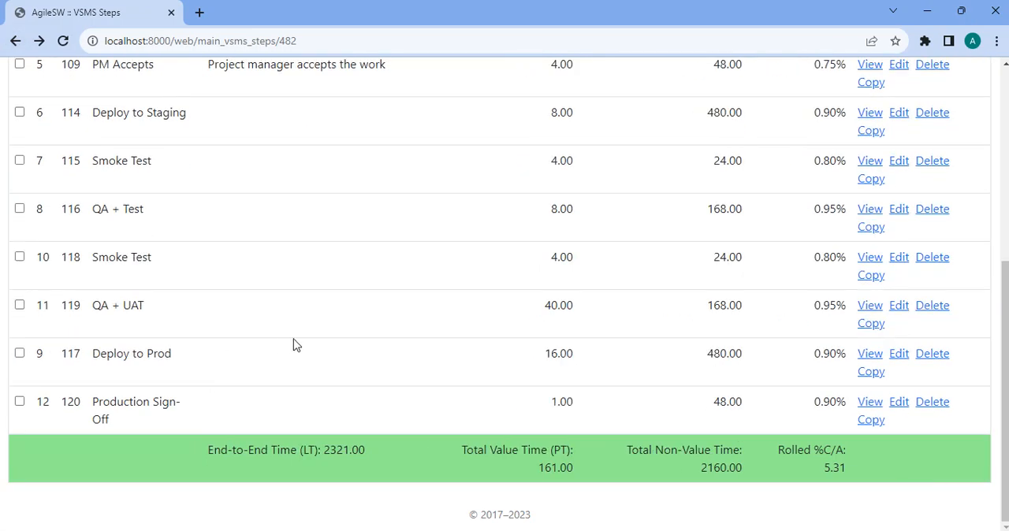
scroll(298, 348, up, 2)
scroll(208, 450, down, 2)
scroll(294, 350, up, 1)
scroll(299, 315, up, 5)
click(327, 130)
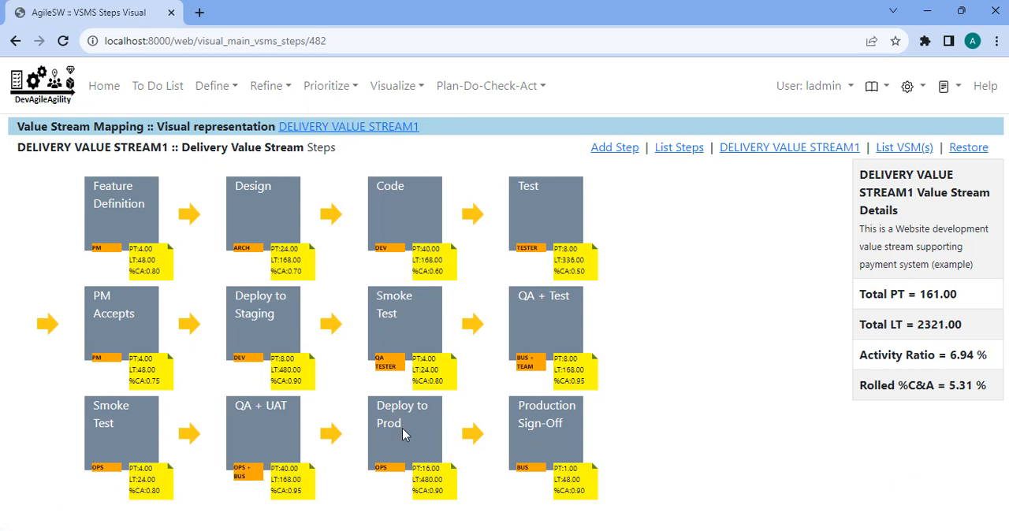
Reopen the VSMS steps, move Deploy to Prod back to directly after QA + Test, and check the visual representation.
click(373, 127)
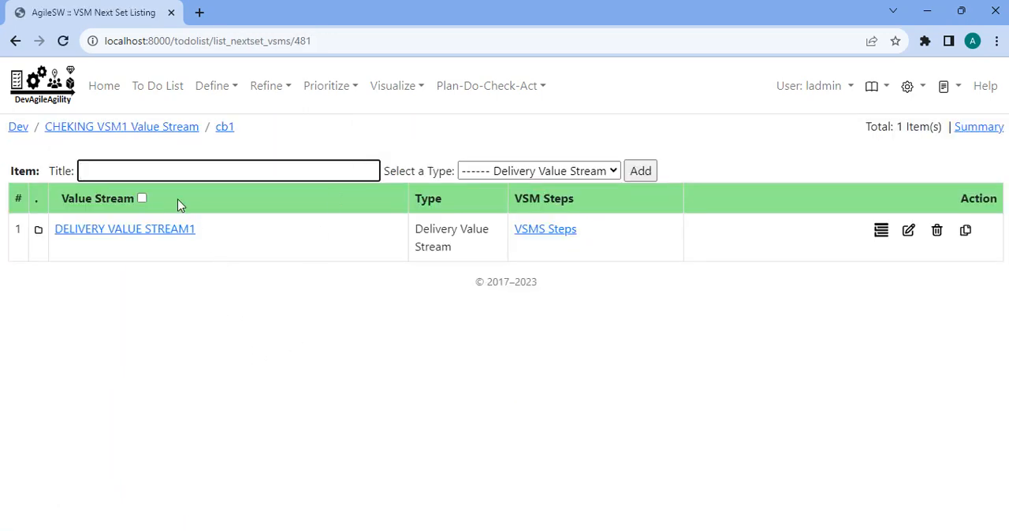
click(531, 225)
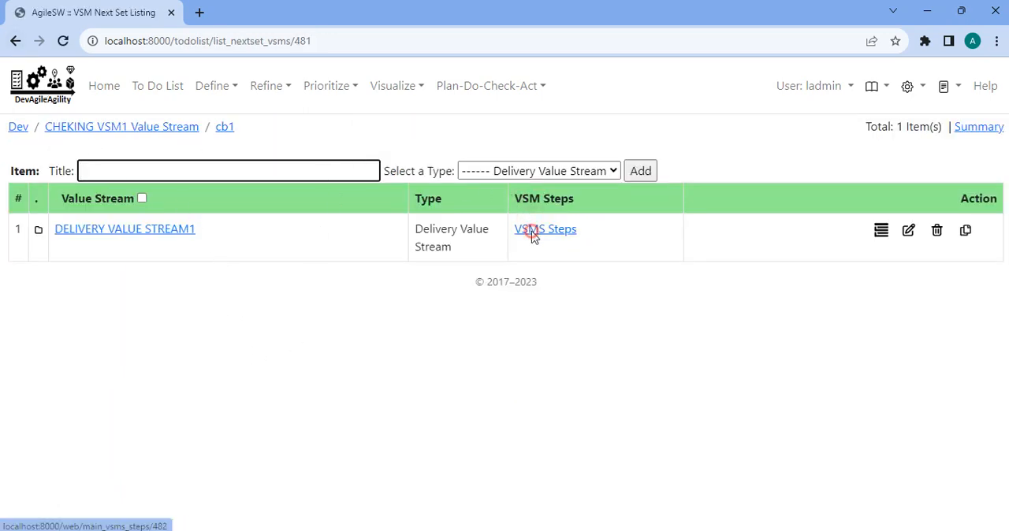
scroll(349, 407, down, 4)
drag(225, 431, 236, 315)
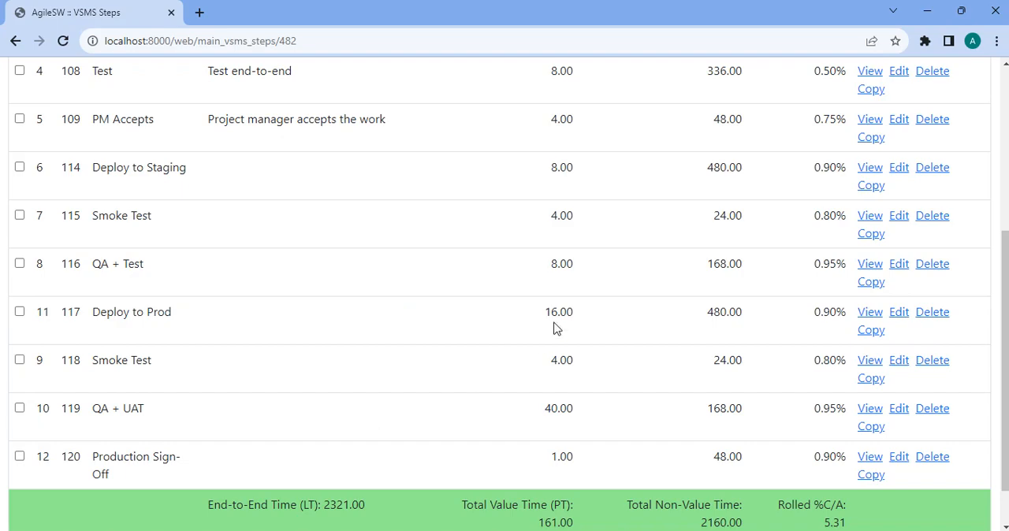
scroll(560, 300, up, 3)
scroll(319, 109, up, 2)
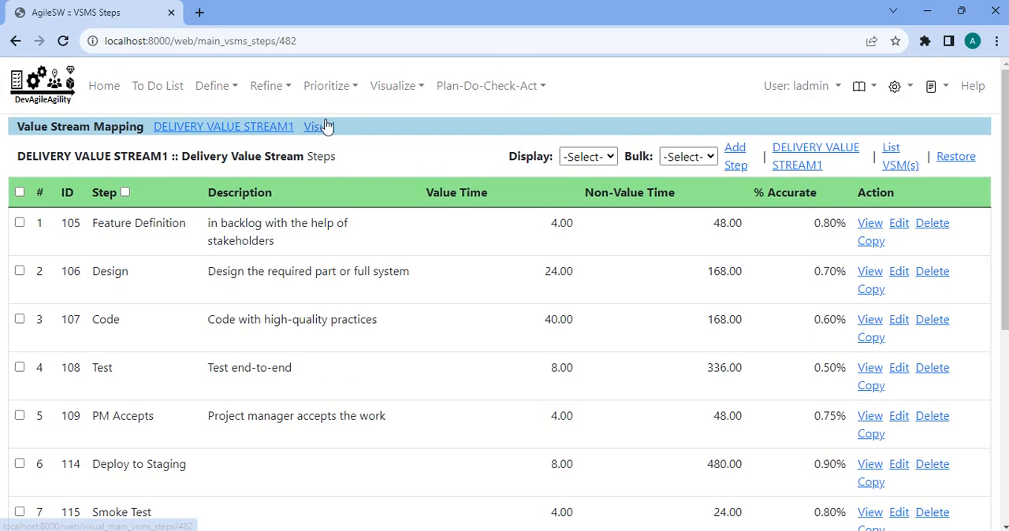
click(323, 126)
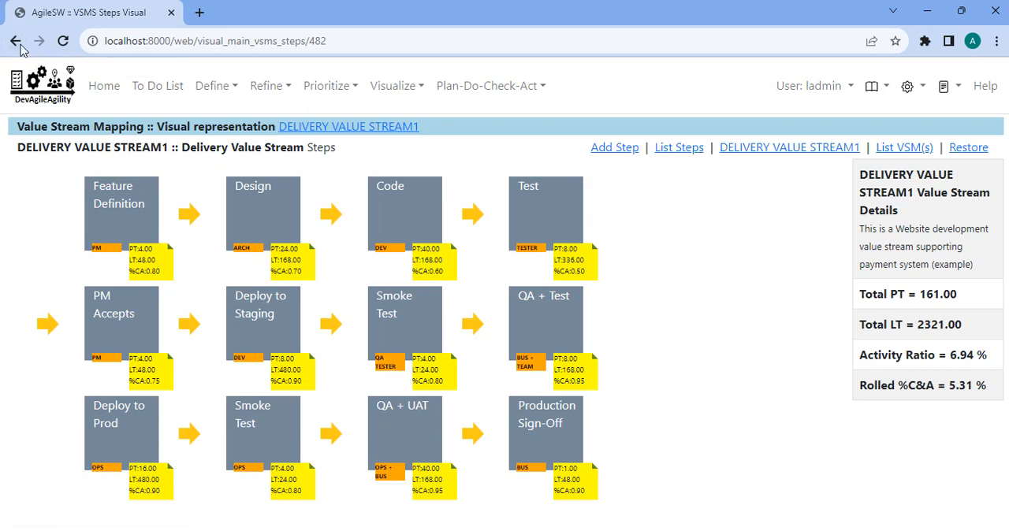
Set the Feature Definition step's role to BO + PO, submit it, and check the role in the visual representation.
click(666, 150)
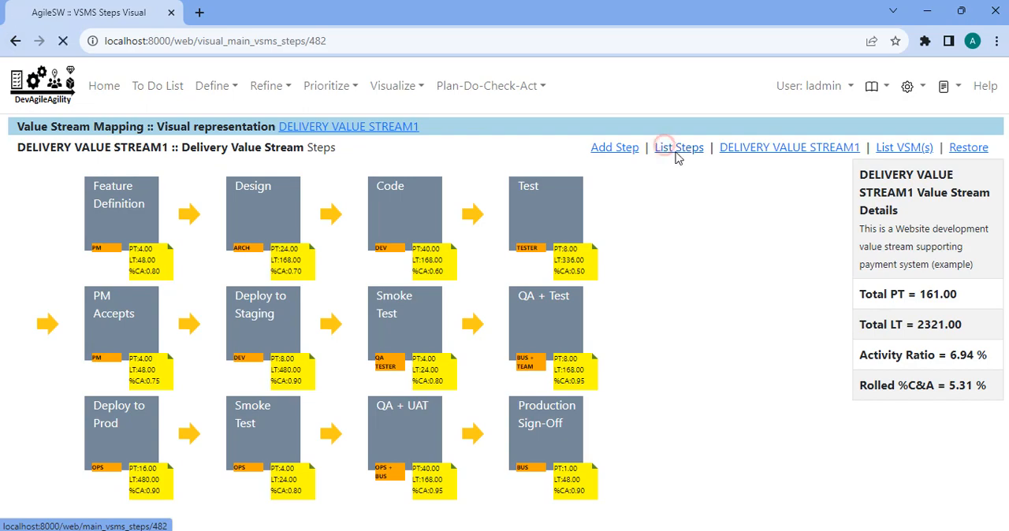
click(900, 226)
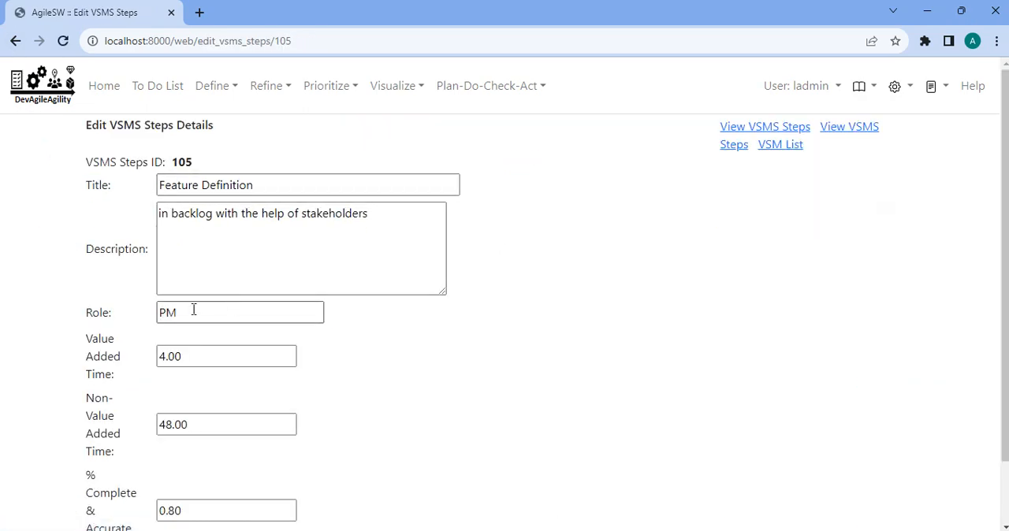
double_click(193, 310)
text(B)
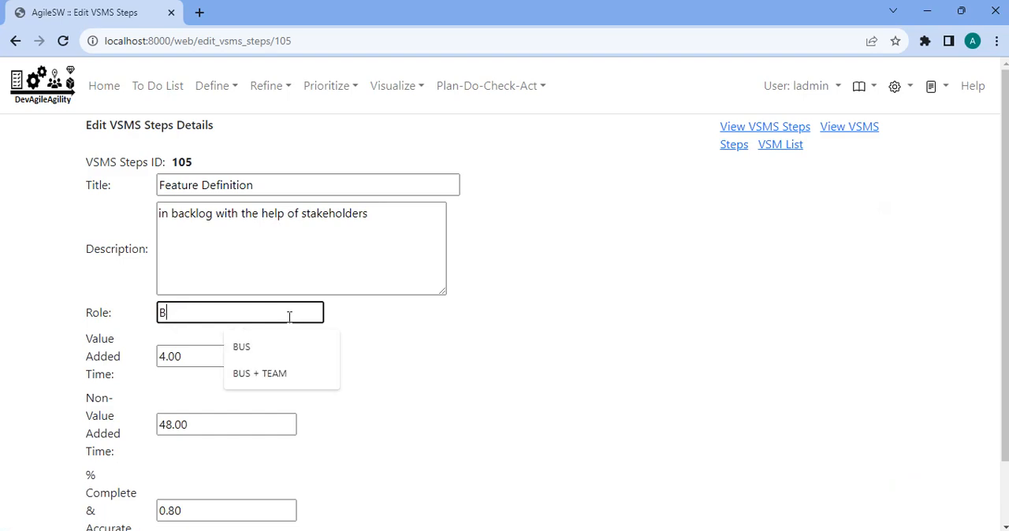
text(O )
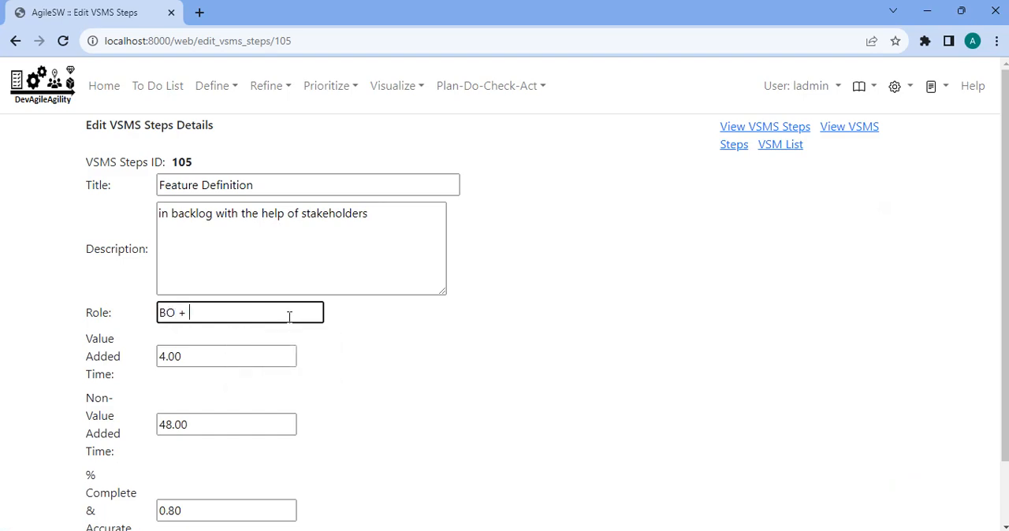
text(+ PO)
scroll(430, 358, down, 2)
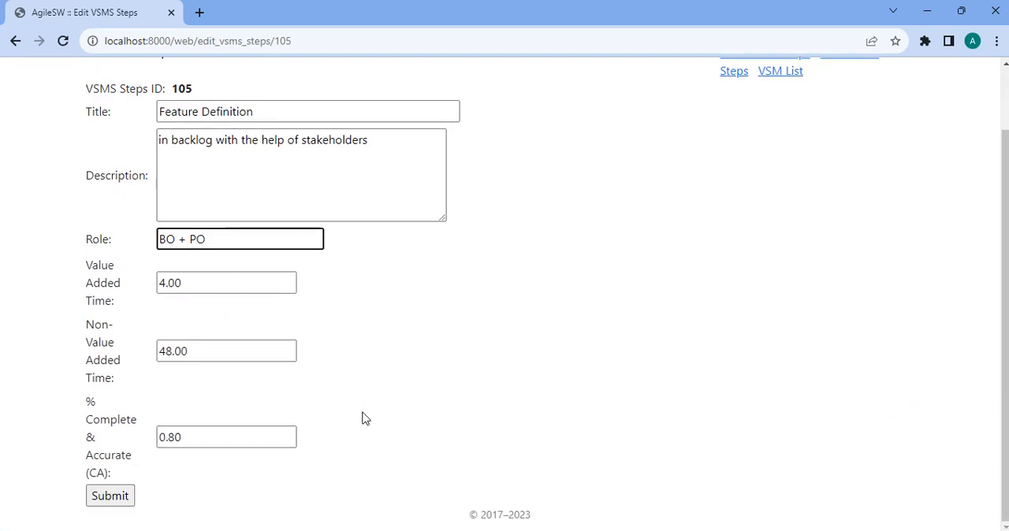
click(111, 495)
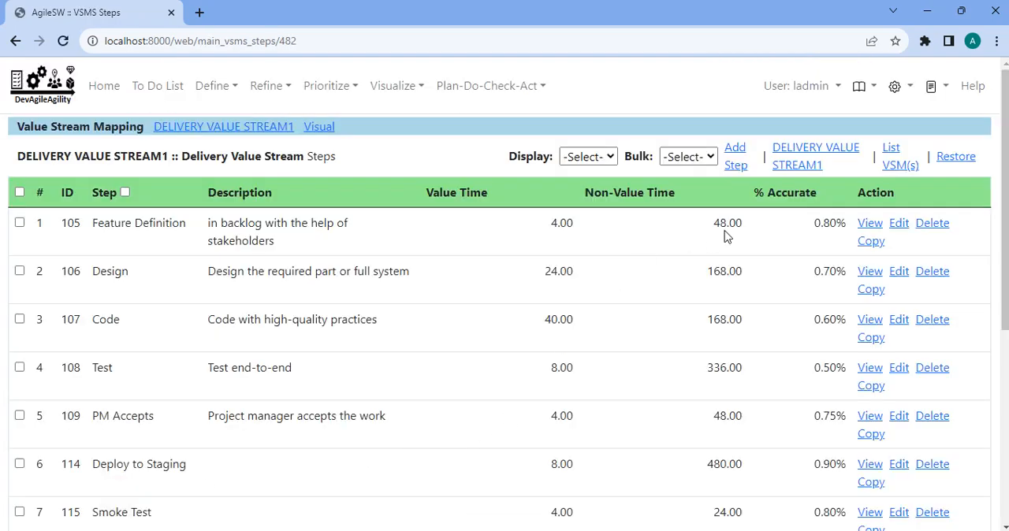
click(320, 129)
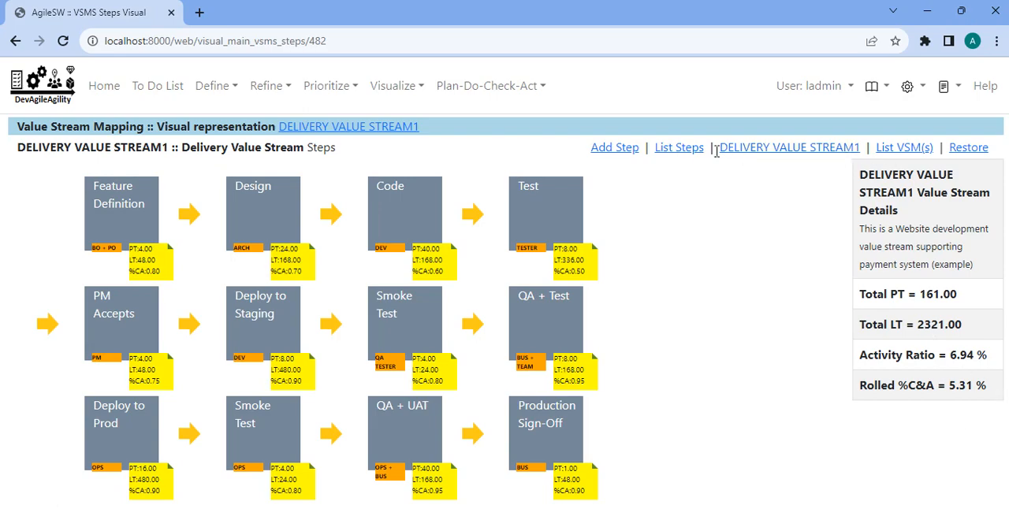
click(690, 152)
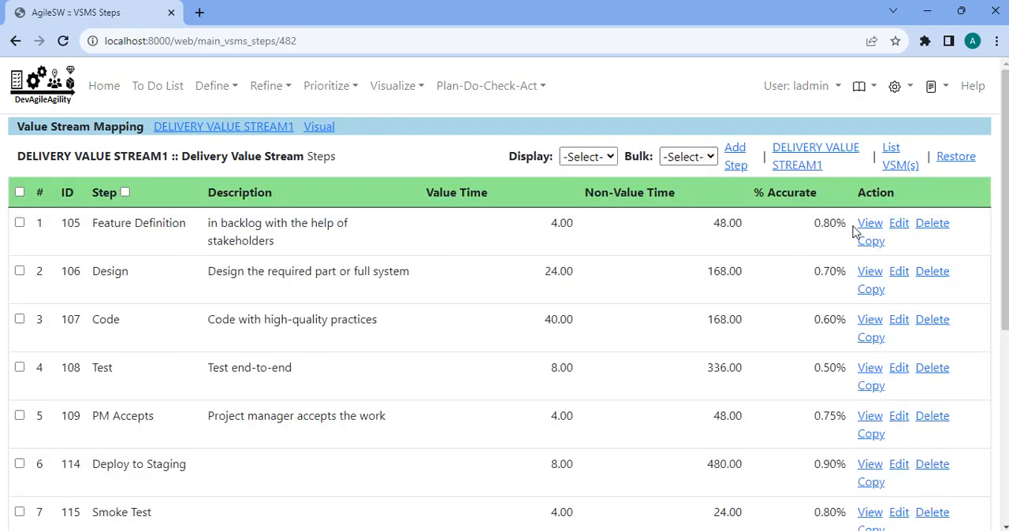
Set the Feature Definition step's value added time to 8 and non-value added time to 75, and submit it.
click(899, 223)
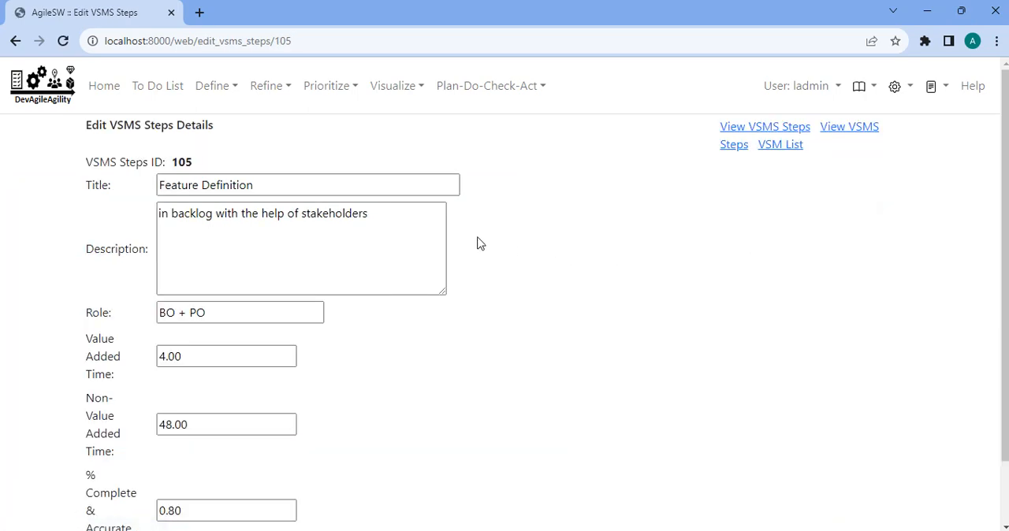
double_click(214, 351)
text(8)
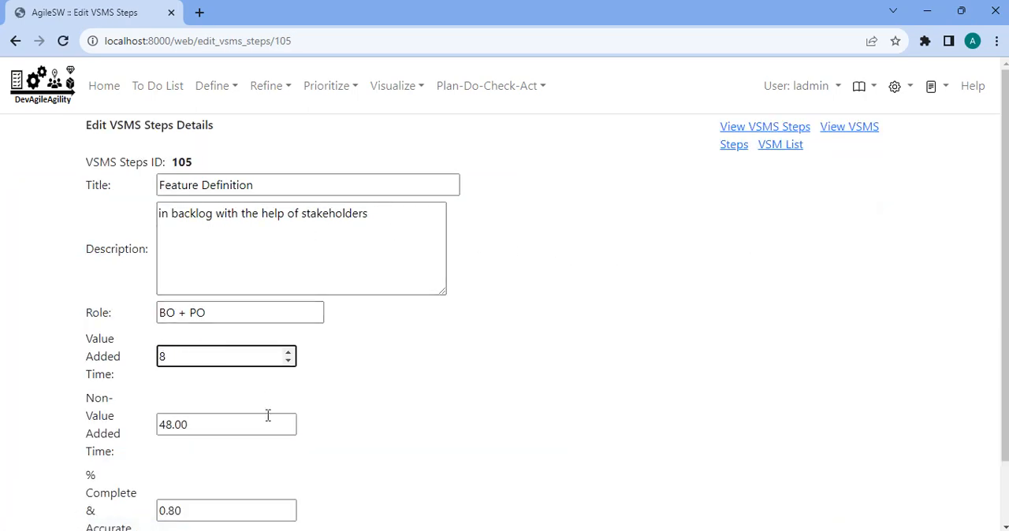
drag(237, 424, 150, 433)
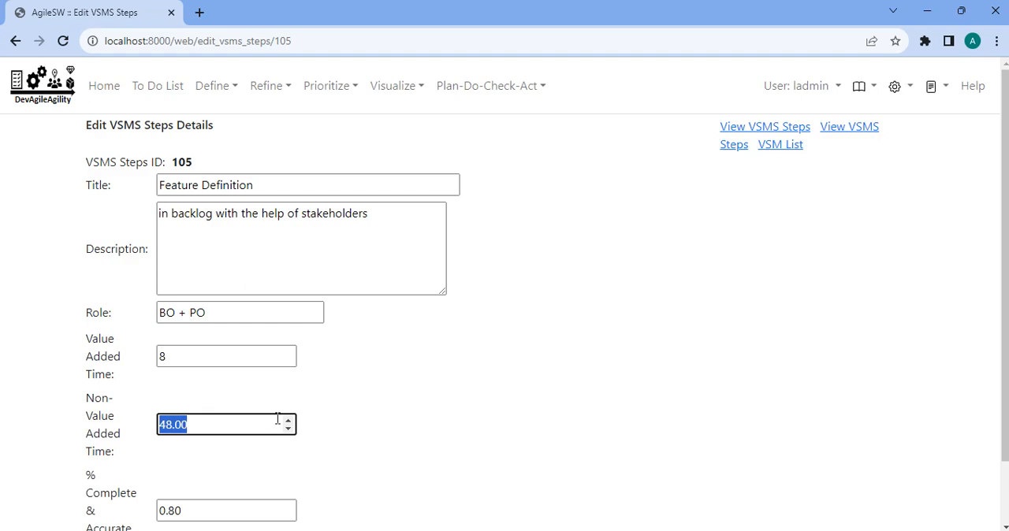
text(75)
scroll(507, 416, down, 1)
click(125, 496)
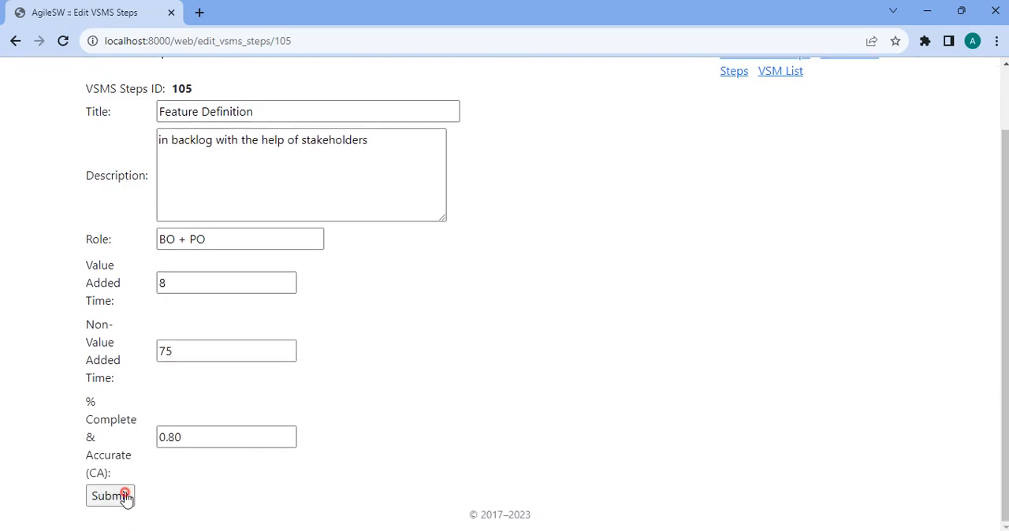
Review the totals below the steps list, and check the Feature Definition times in the visual representation.
scroll(799, 315, down, 3)
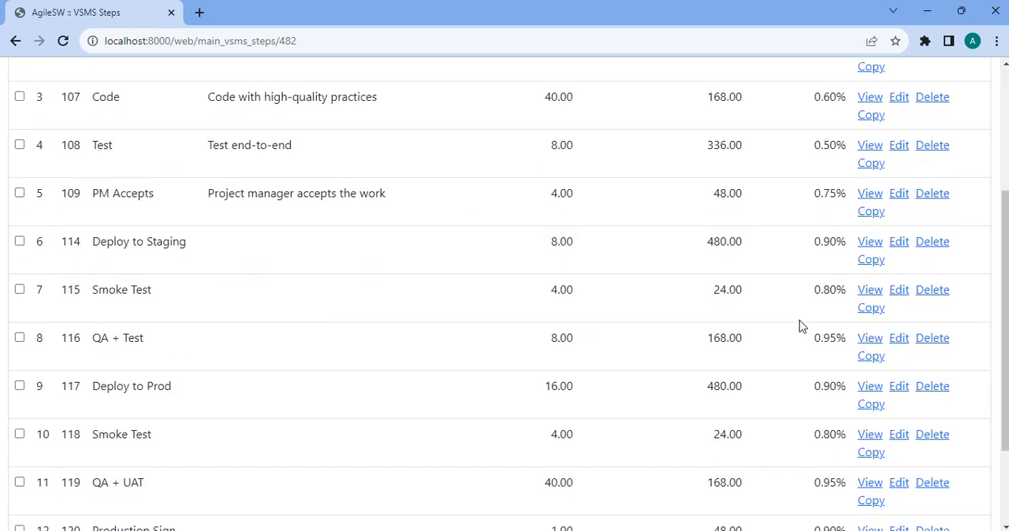
scroll(749, 457, down, 2)
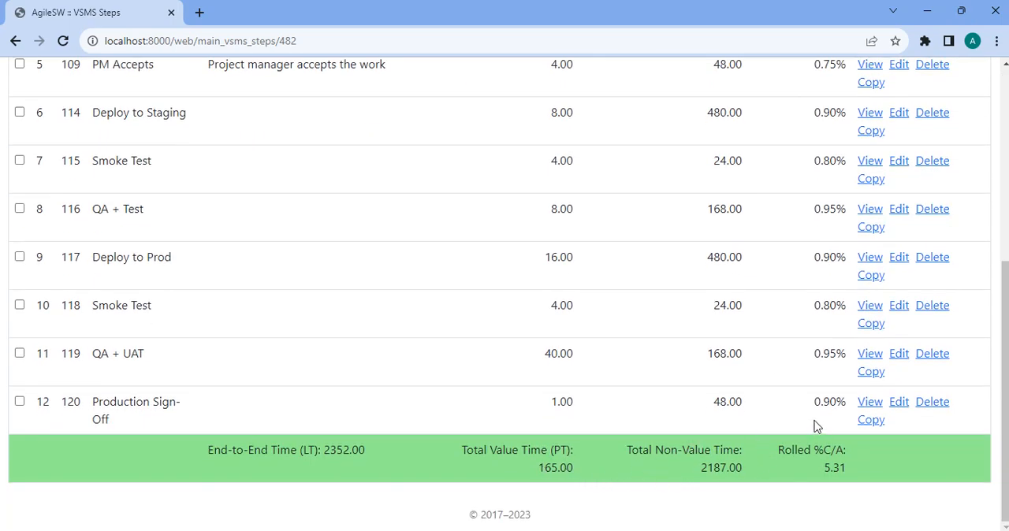
scroll(793, 436, up, 5)
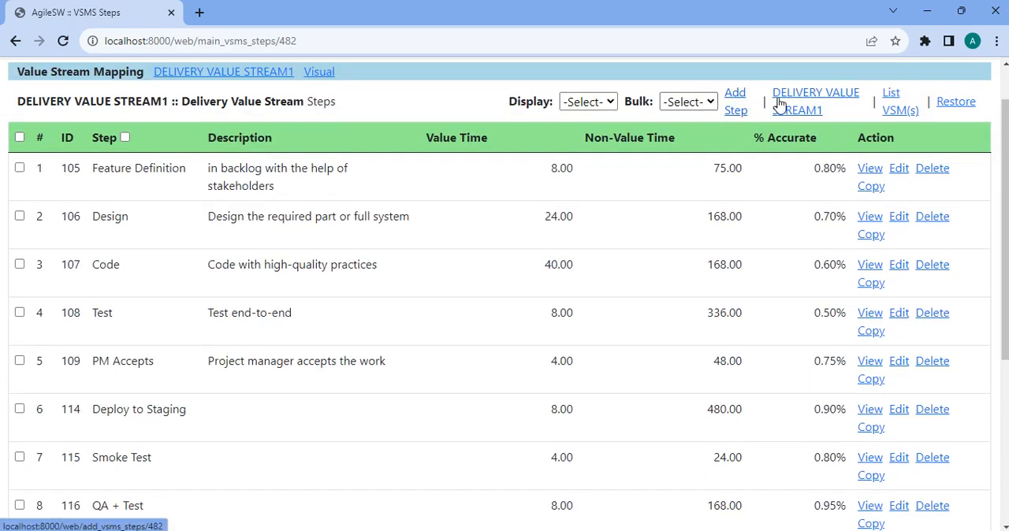
click(320, 72)
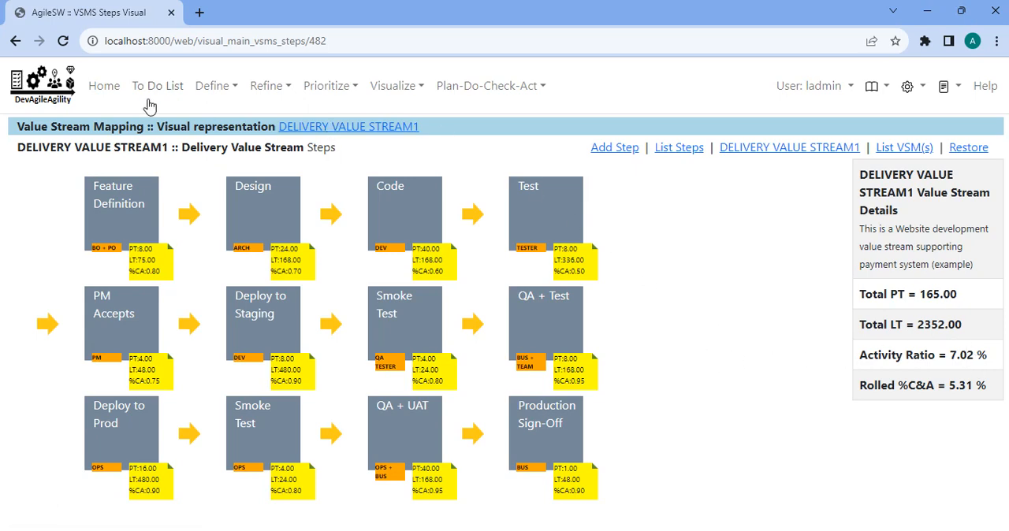
Set Feature Definition's value added time to 4 and non-value added time to 48, submit it, and check the visual representation.
click(16, 41)
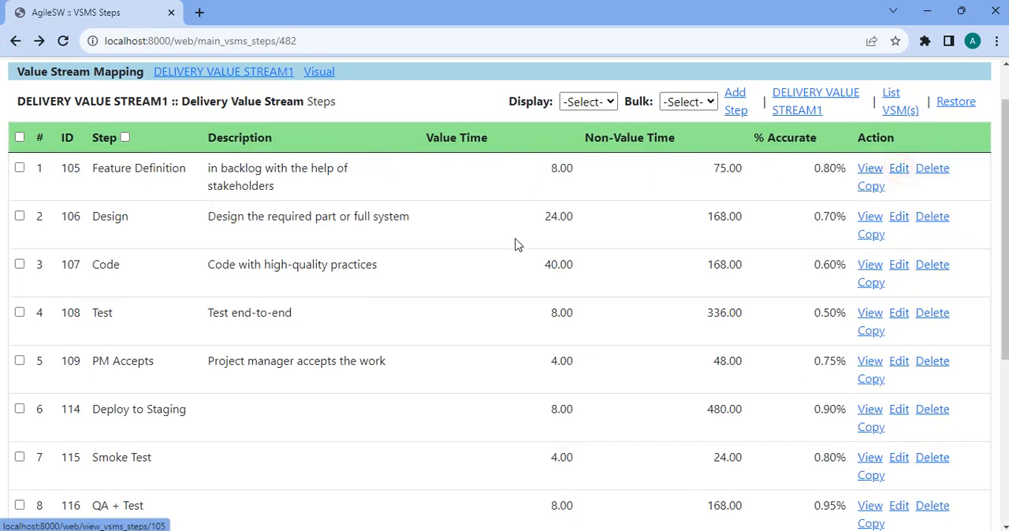
click(899, 168)
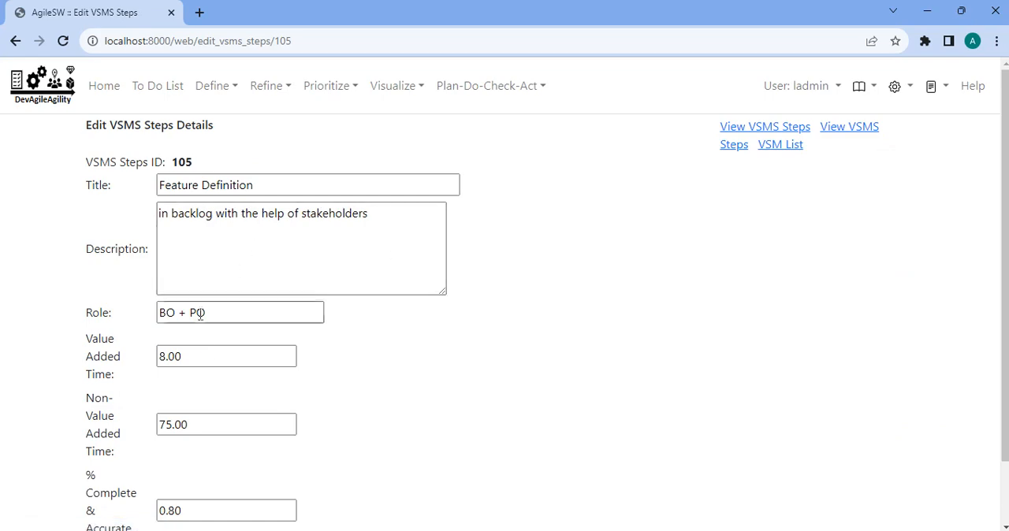
drag(203, 351, 140, 348)
text(4)
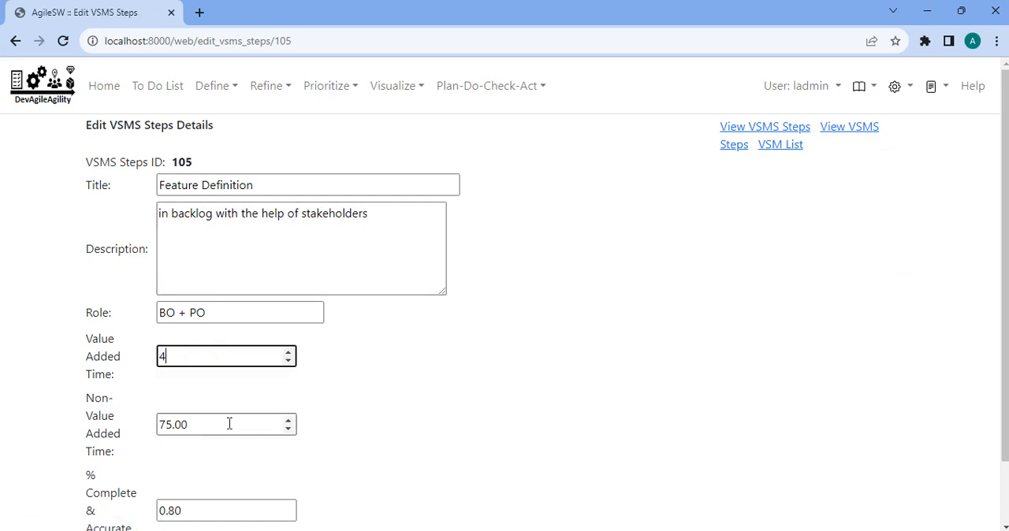
drag(228, 423, 113, 411)
text(48)
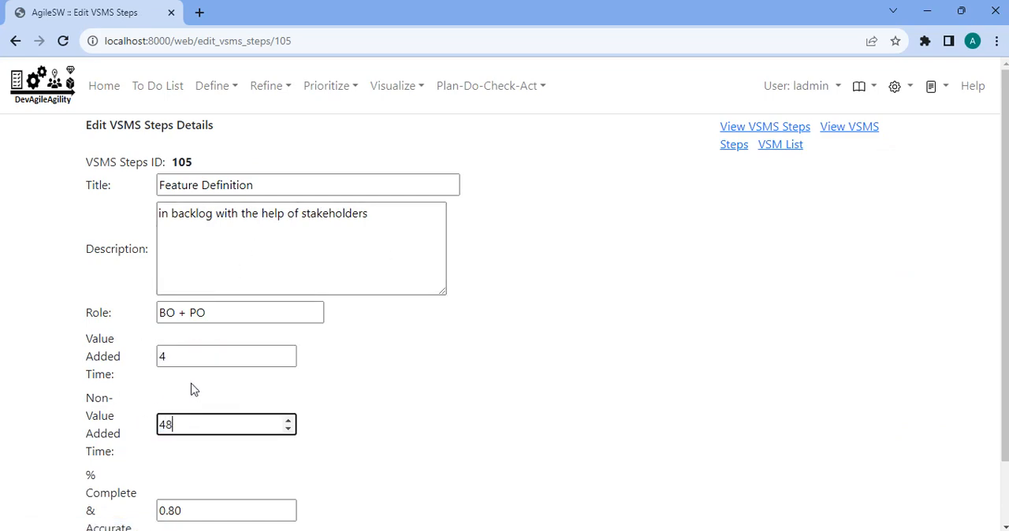
scroll(140, 441, down, 2)
click(102, 505)
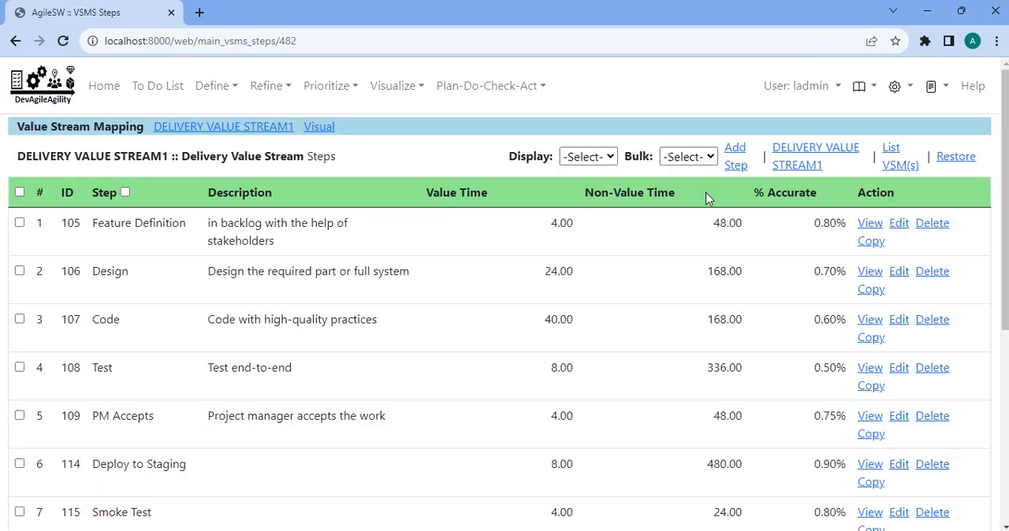
click(320, 127)
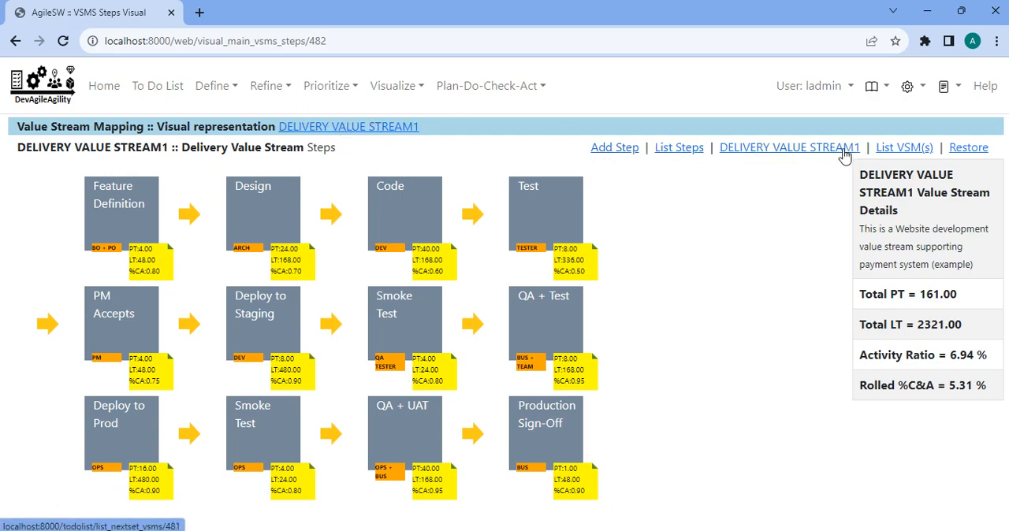
Start a new value stream mapping from the VSM list with the title Sample1 and the description "this is a test".
click(895, 155)
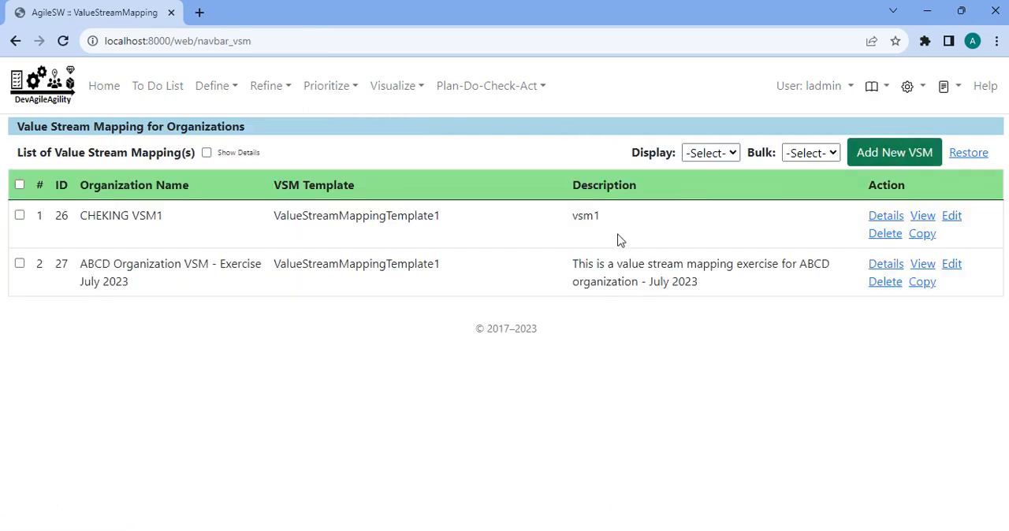
click(891, 157)
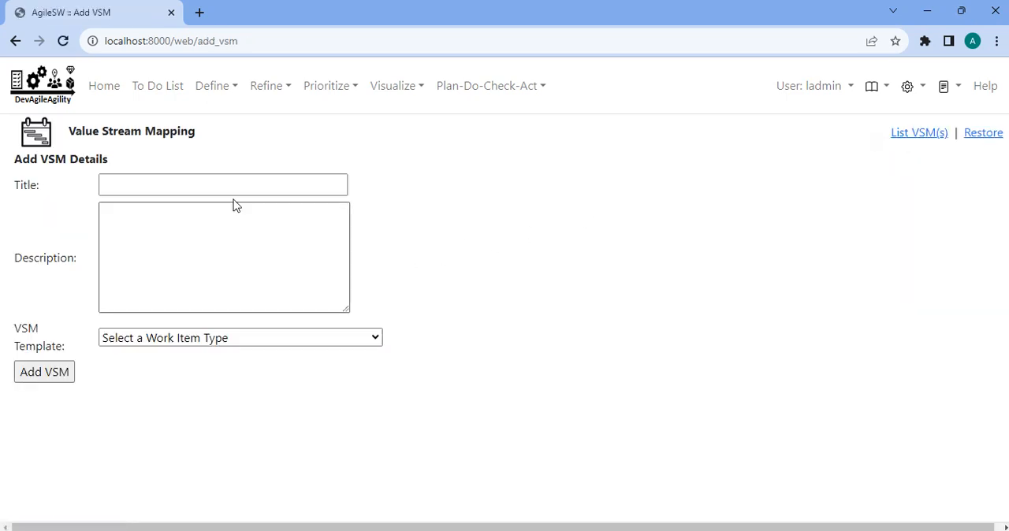
click(235, 191)
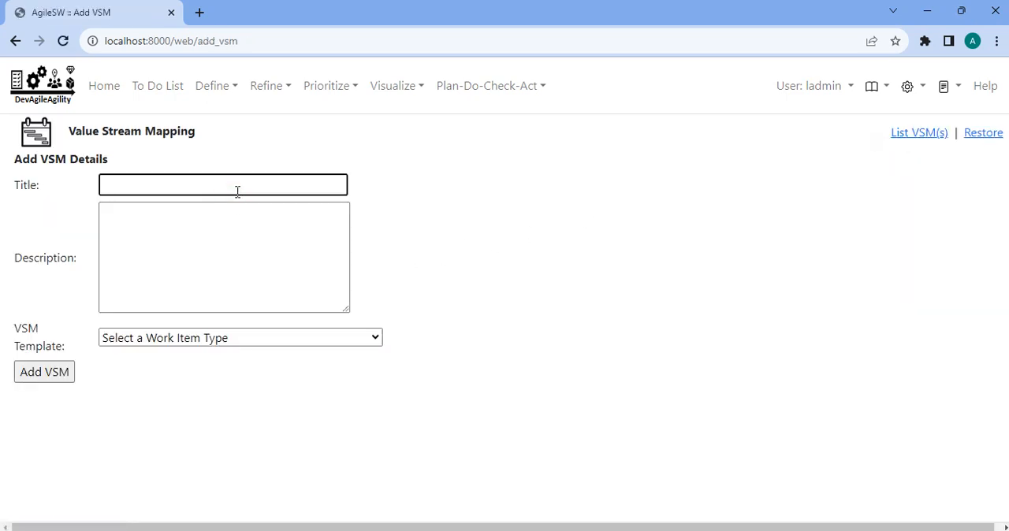
text(Sample)
key(Tab)
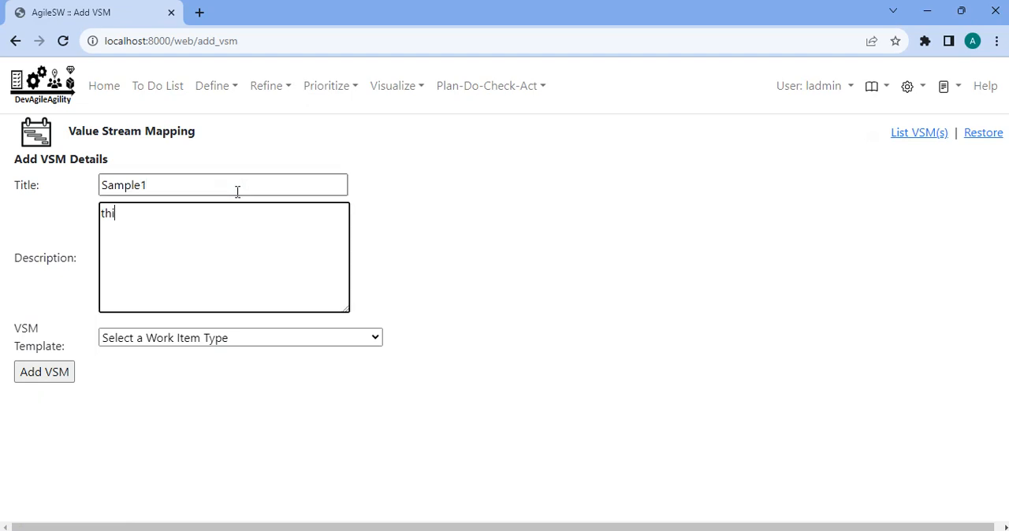
text(this is a test)
key(Tab)
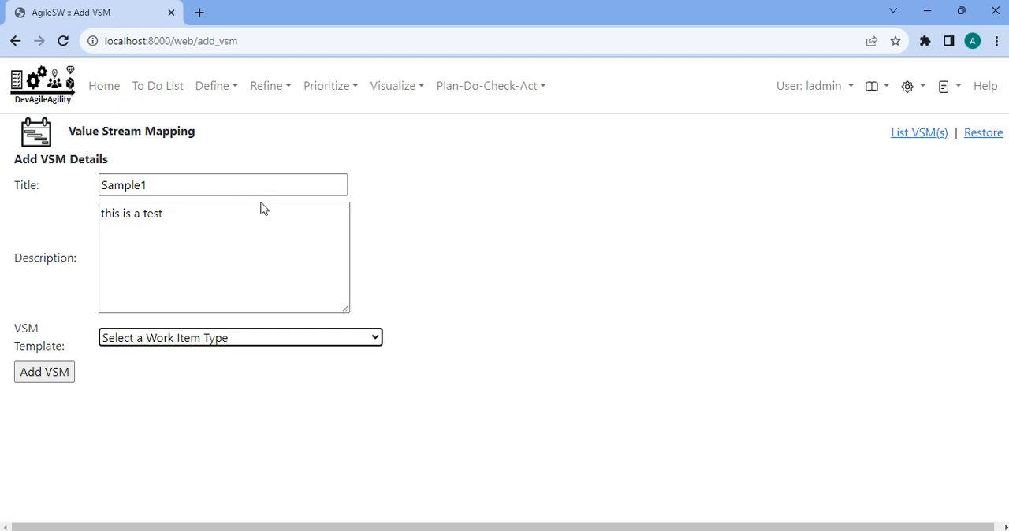
Choose ValueStreamMappingTemplate1 as the VSM template and add the new value stream mapping.
click(273, 342)
scroll(248, 253, down, 5)
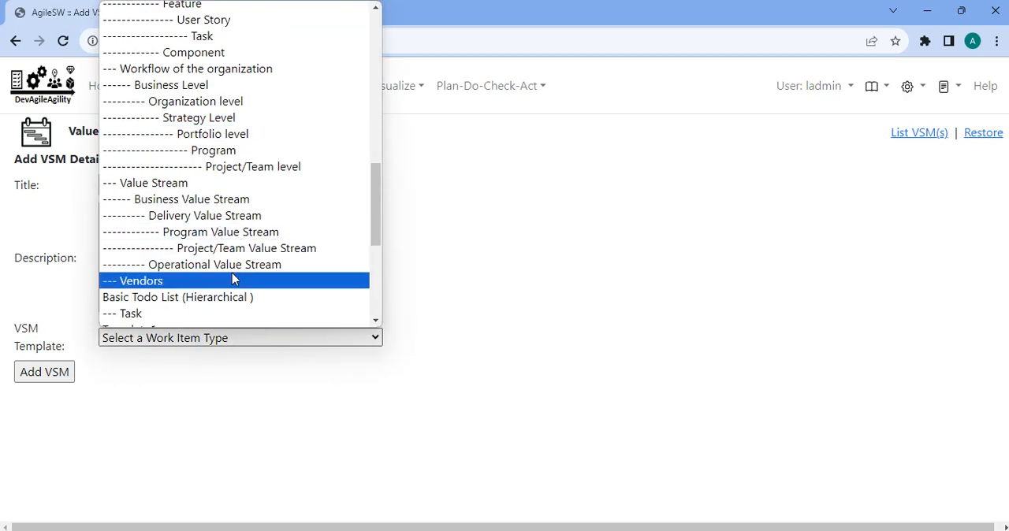
scroll(231, 273, down, 5)
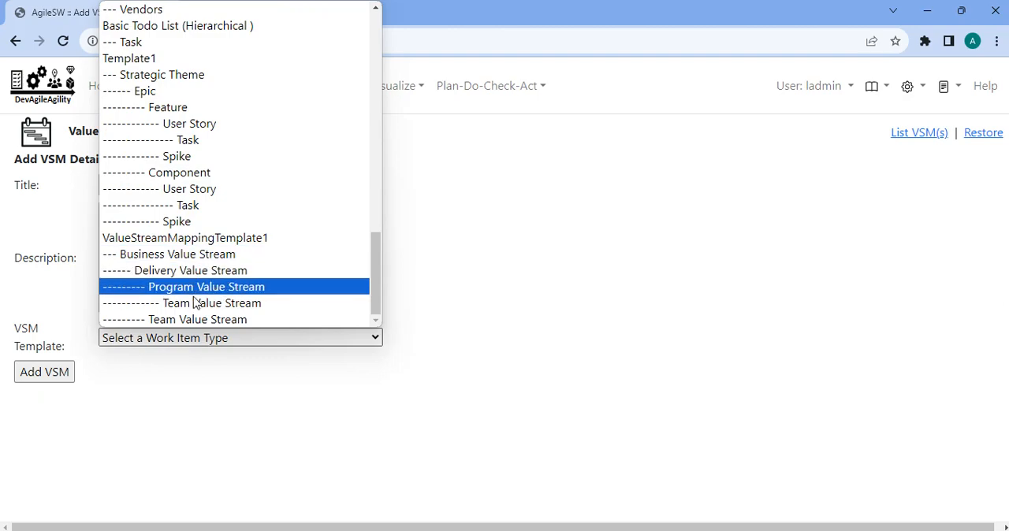
click(188, 245)
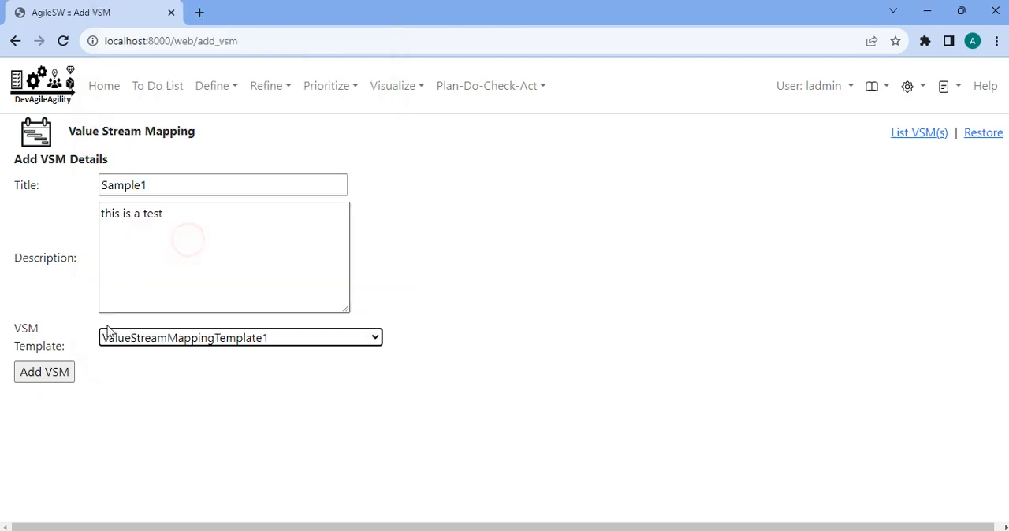
click(67, 371)
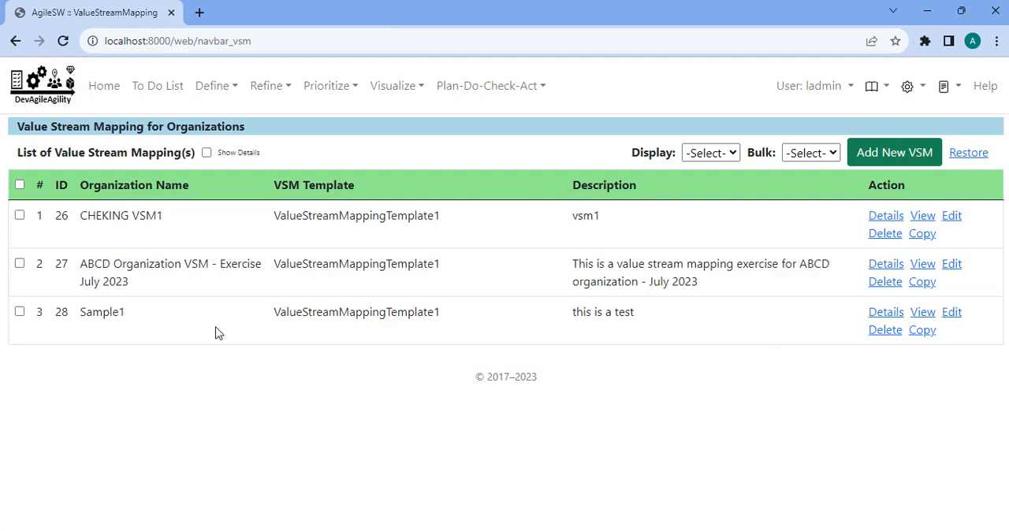
Open Sample1's details, start its value stream, and add a Business Value Stream item titled Business VSM1.
click(886, 312)
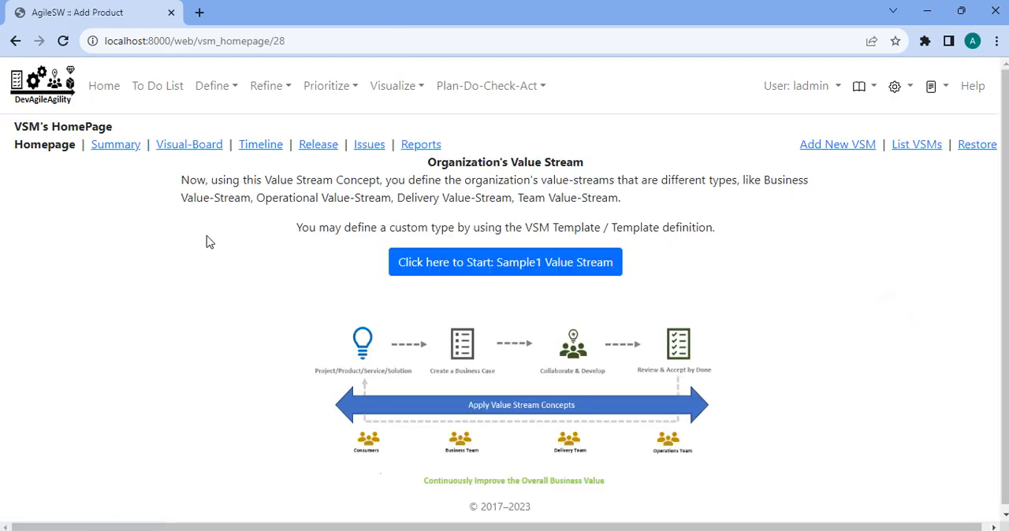
click(536, 266)
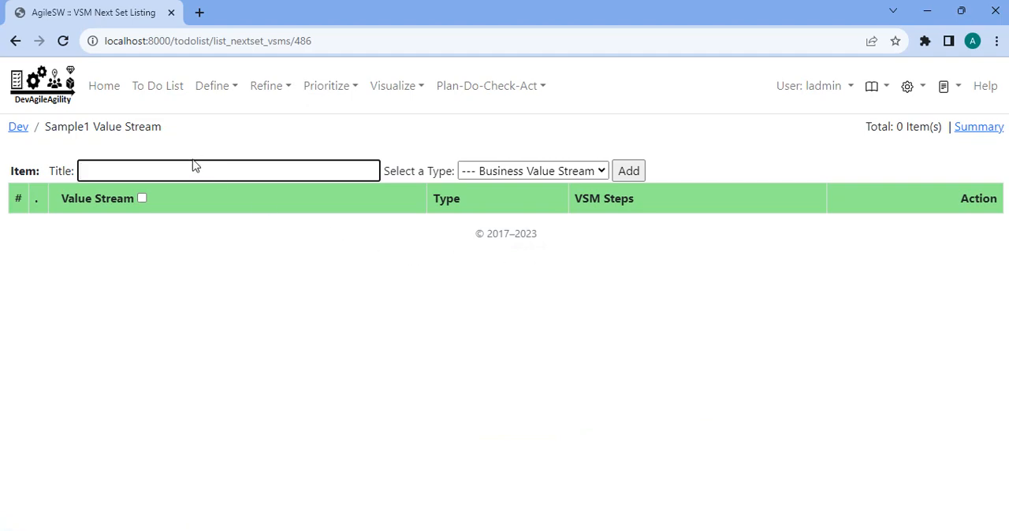
click(335, 170)
text(Business VSM1)
key(Return)
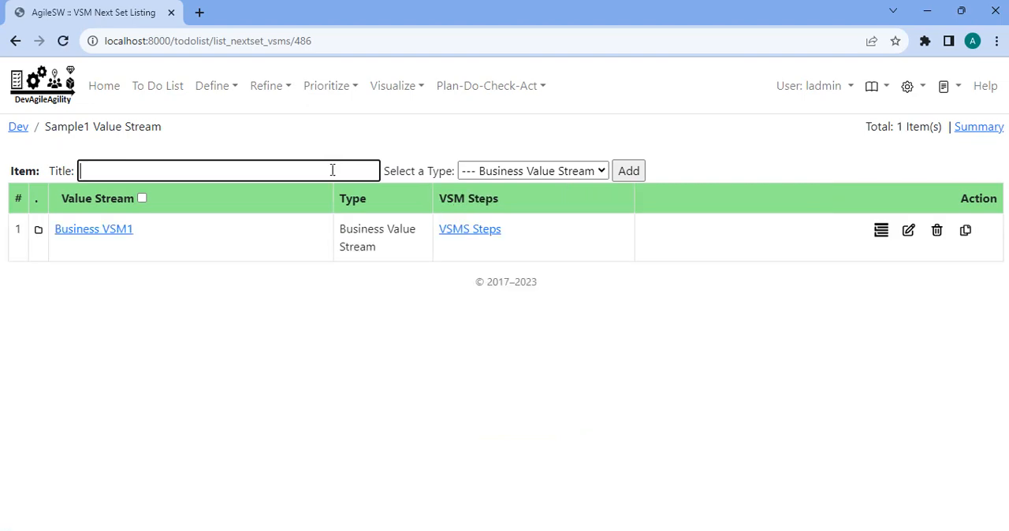
Add a Delivery Value Stream item titled Delivery VSM1 inside Business VSM1.
click(117, 233)
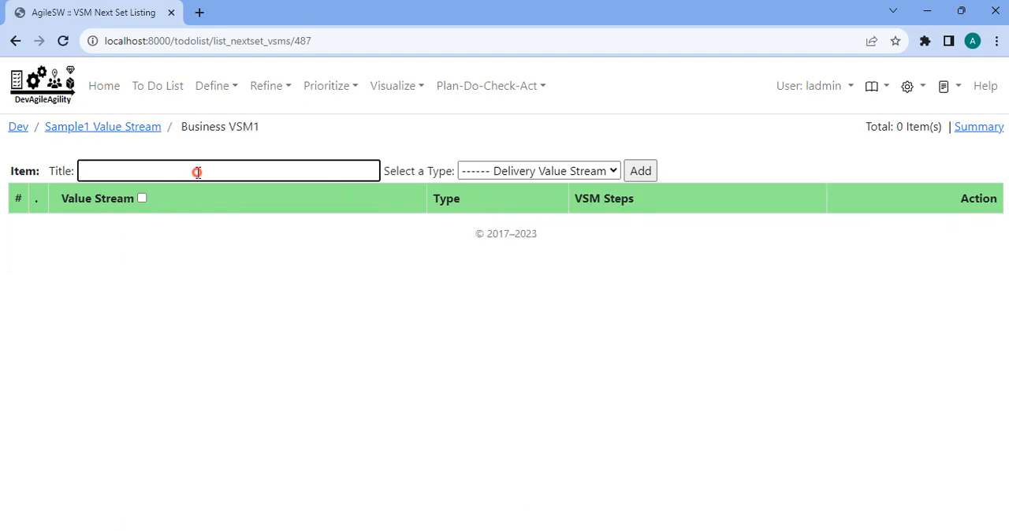
text(Delivery VSM1)
key(Return)
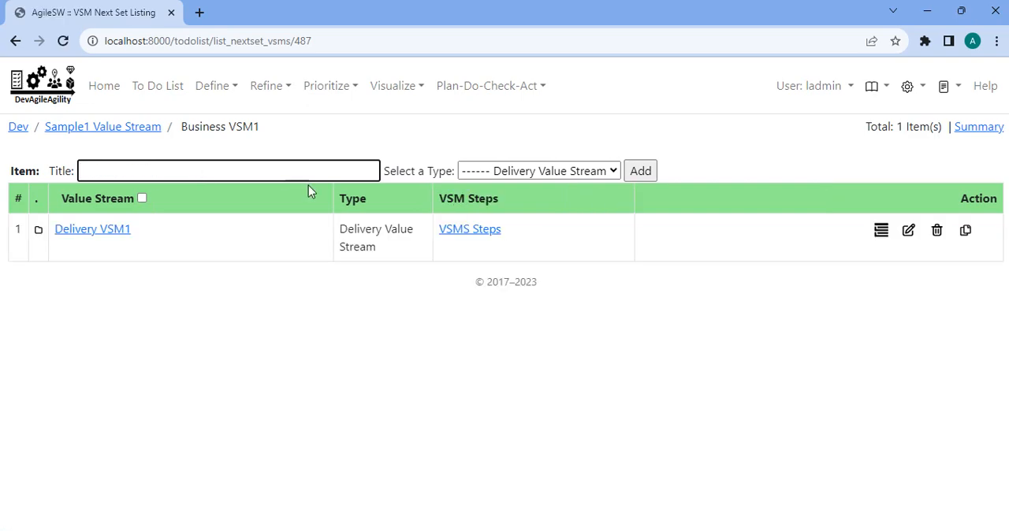
Start a new value stream step under Delivery VSM1's VSMS steps and title it Backlog creation.
click(479, 230)
click(747, 157)
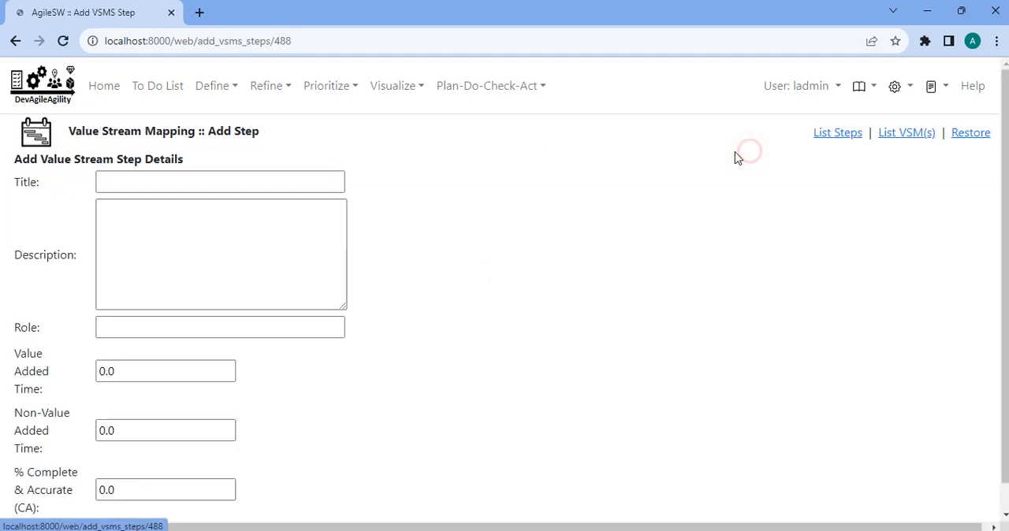
click(255, 182)
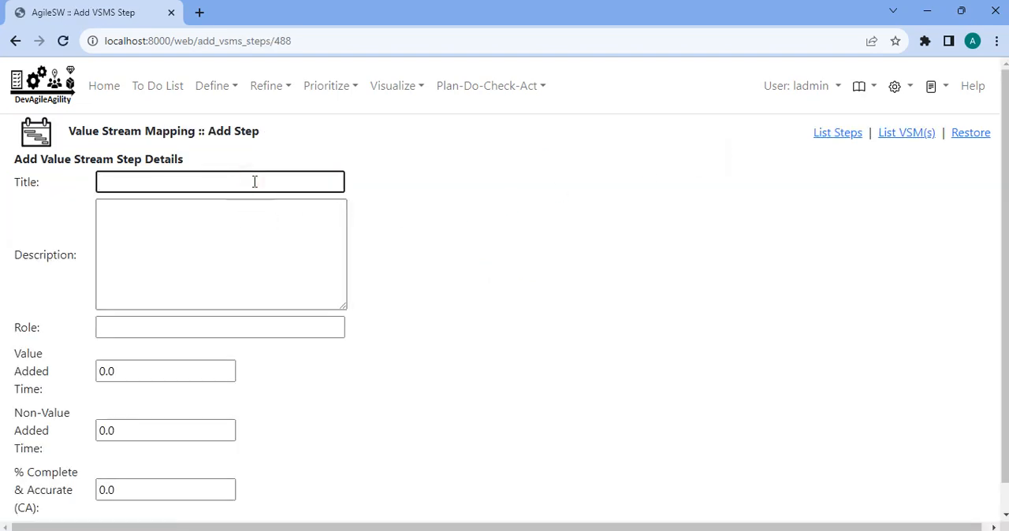
text(Backlog creation)
Set the role of the Backlog creation step to BO + PO.
click(151, 326)
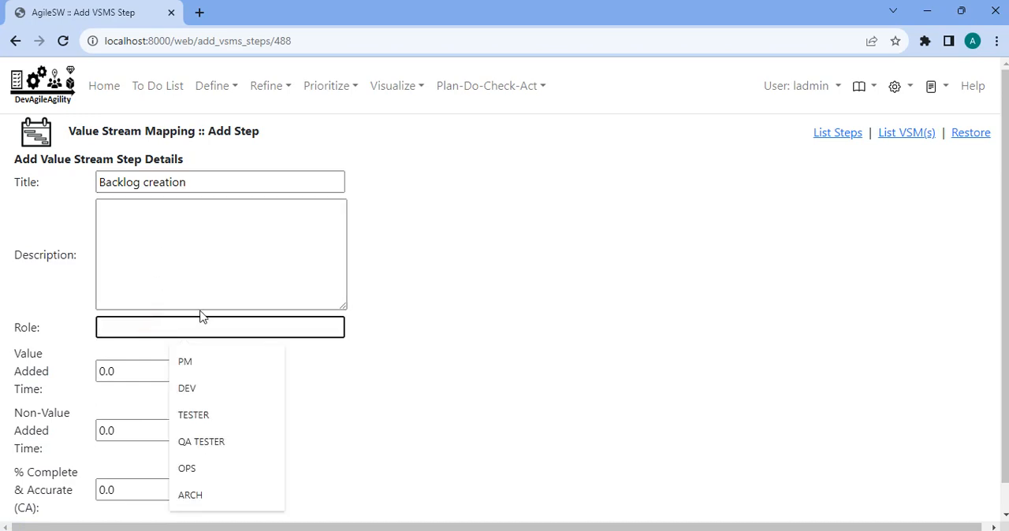
text(N)
key(BackSpace)
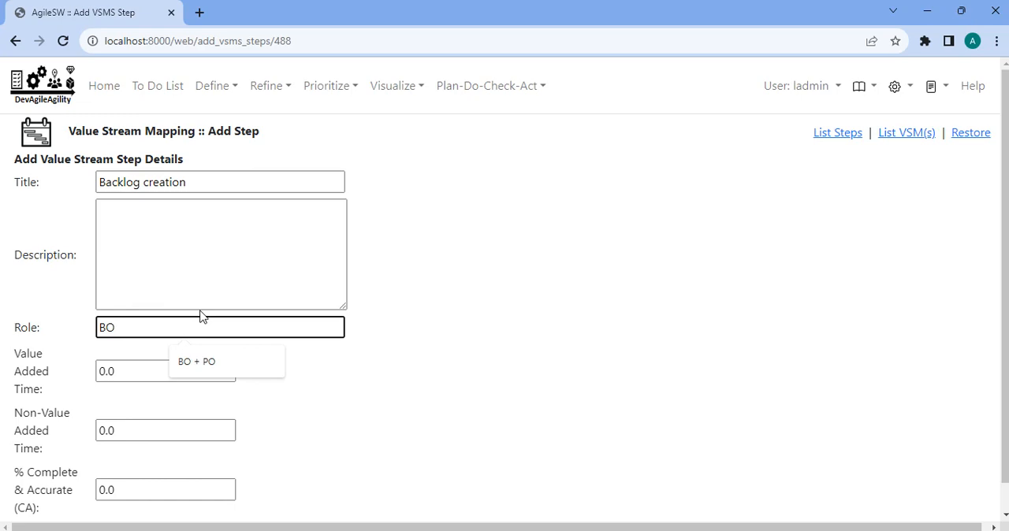
click(201, 355)
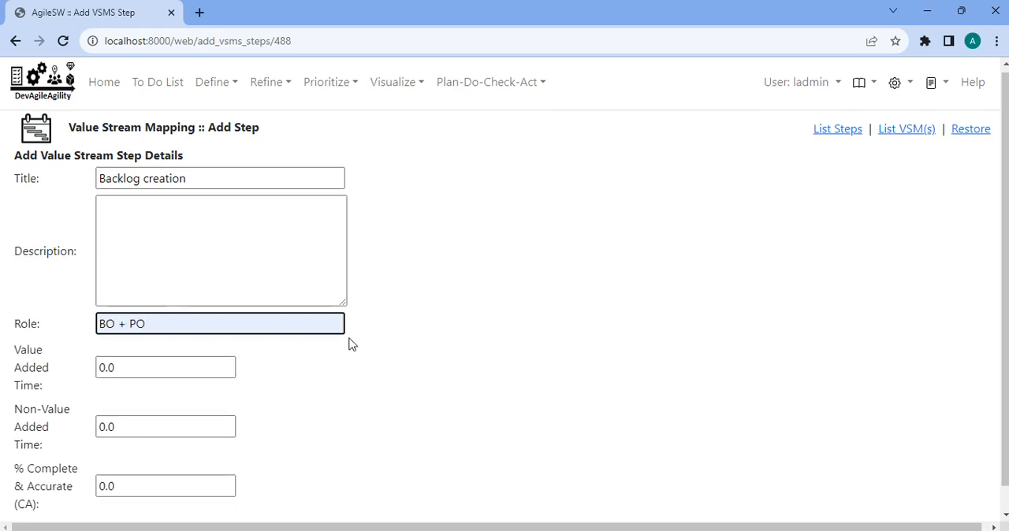
scroll(352, 344, down, 1)
double_click(141, 349)
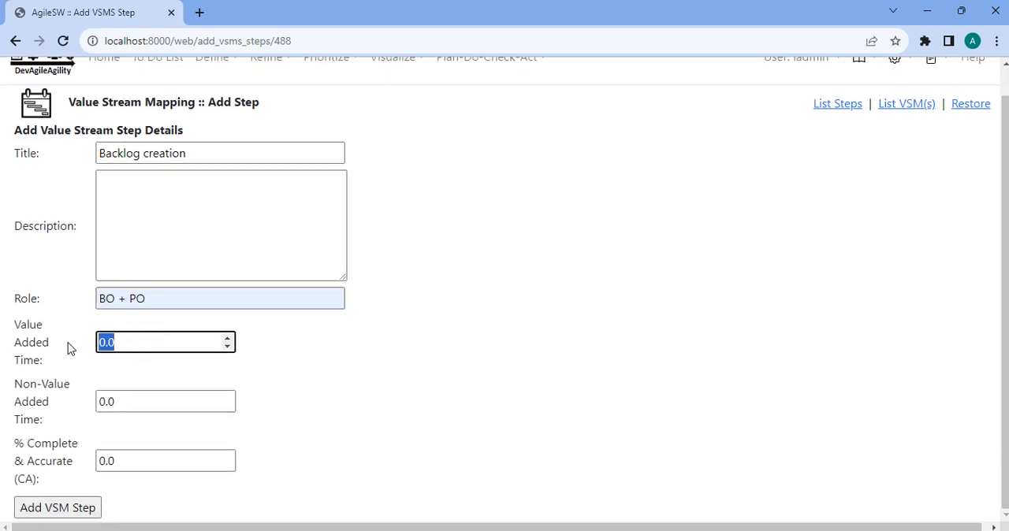
Extend the step's title to "Backlog creation / Feature Definition".
click(222, 158)
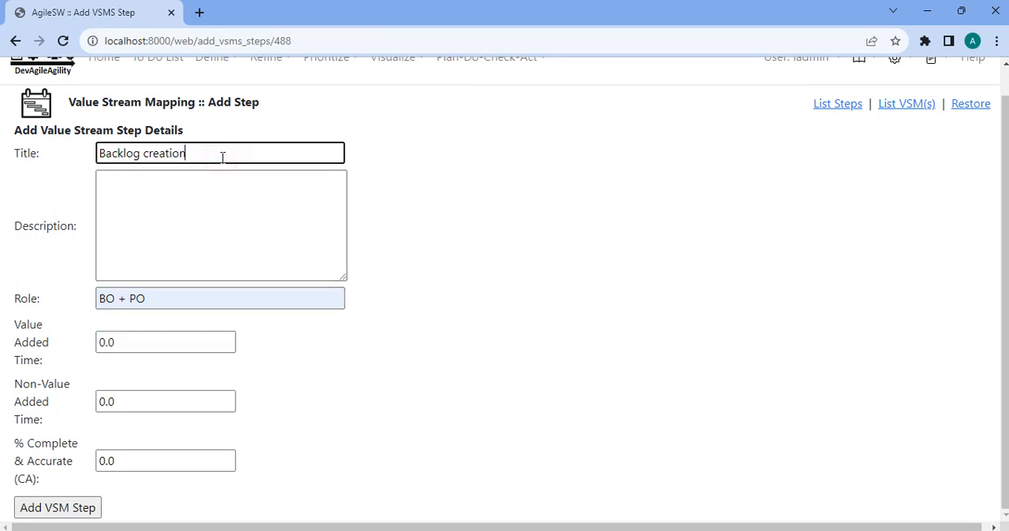
text(/ Feature Definition)
Enter "requirements / what needs to be achieved" as the step's description.
click(220, 199)
text(reu)
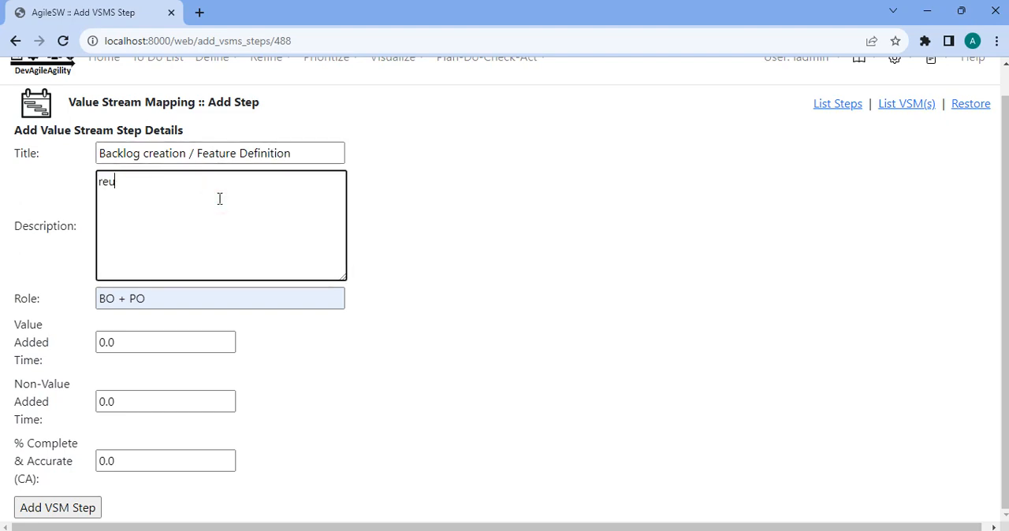
key(BackSpace)
text(quirements)
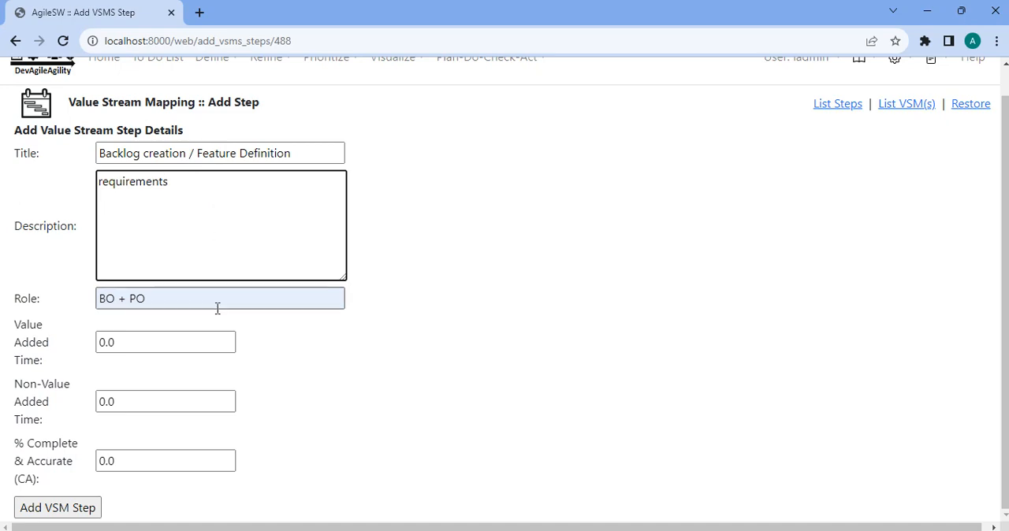
text( / )
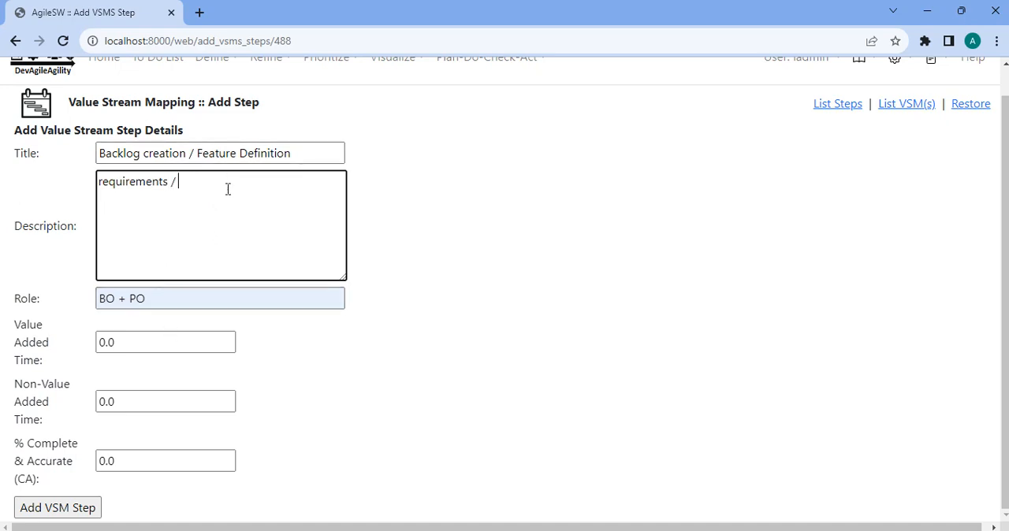
text(what needs to be achieved)
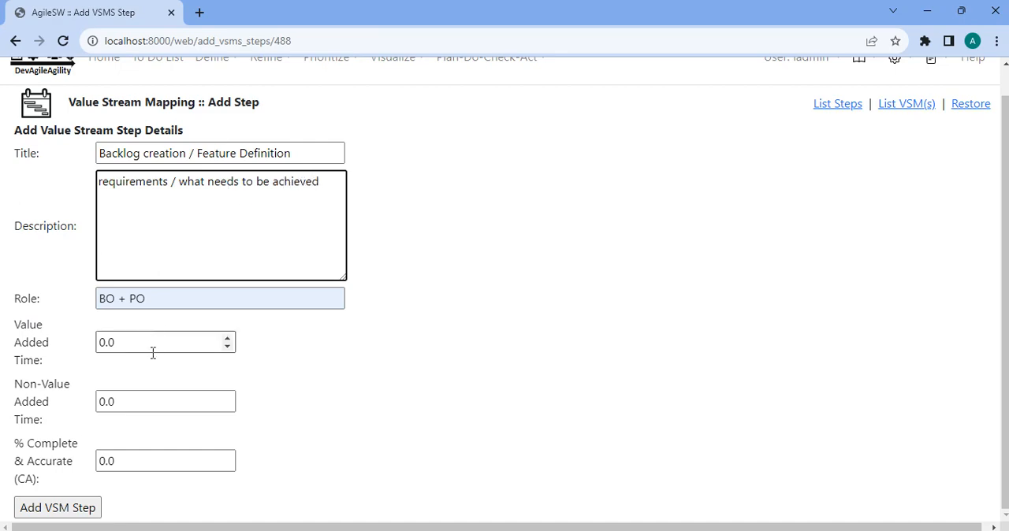
Set value added time to 8, non-value added time to 60 and % complete & accurate to 0.80, and add the step.
drag(153, 347, 72, 349)
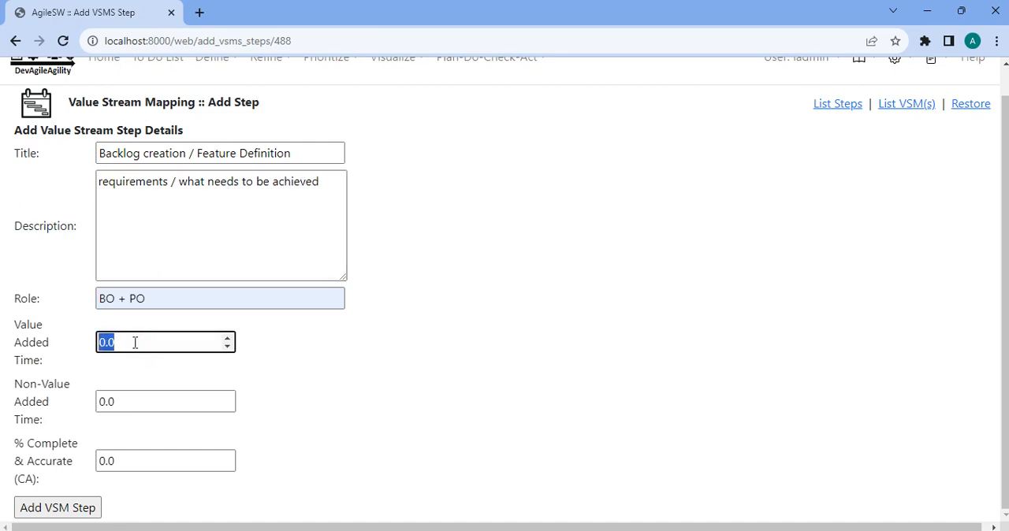
text(8)
drag(146, 407, 89, 411)
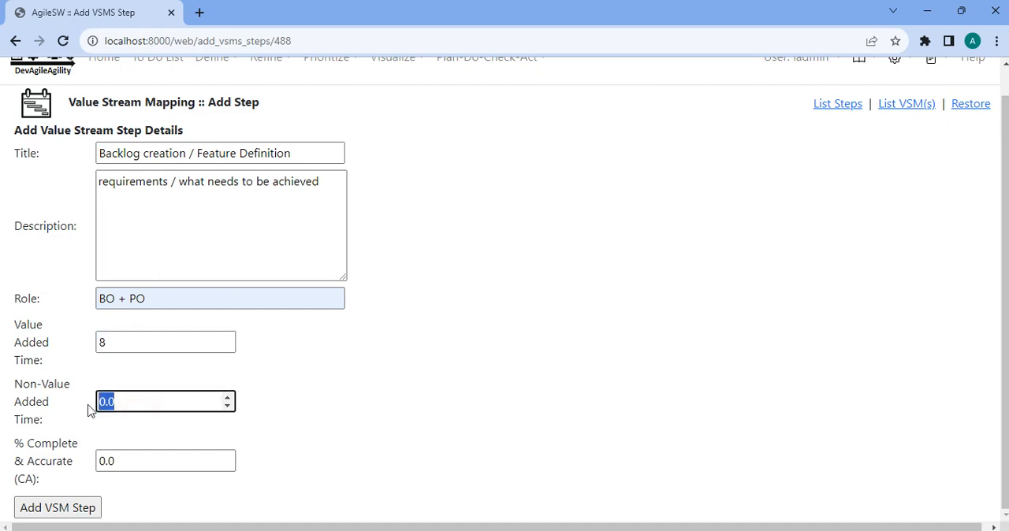
text(60)
key(Tab)
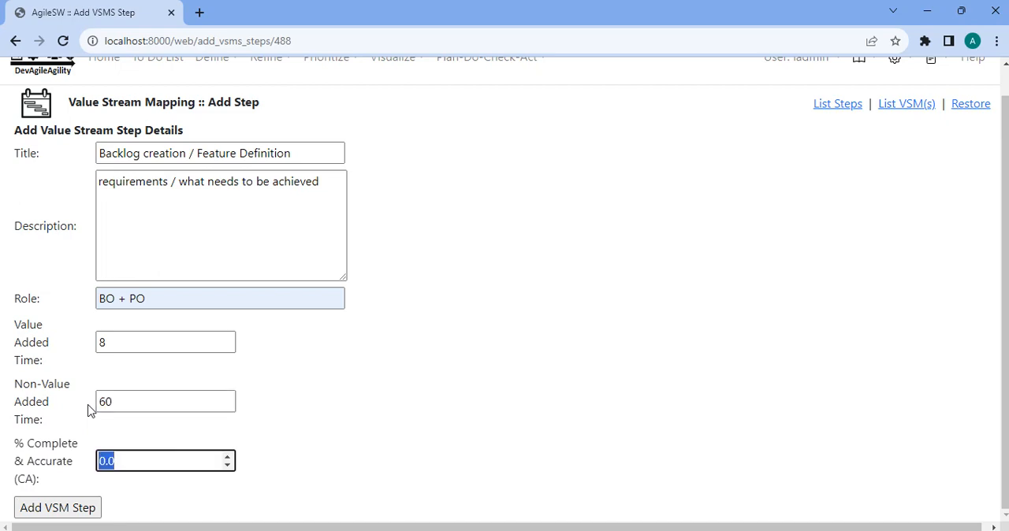
key(BackSpace)
click(55, 506)
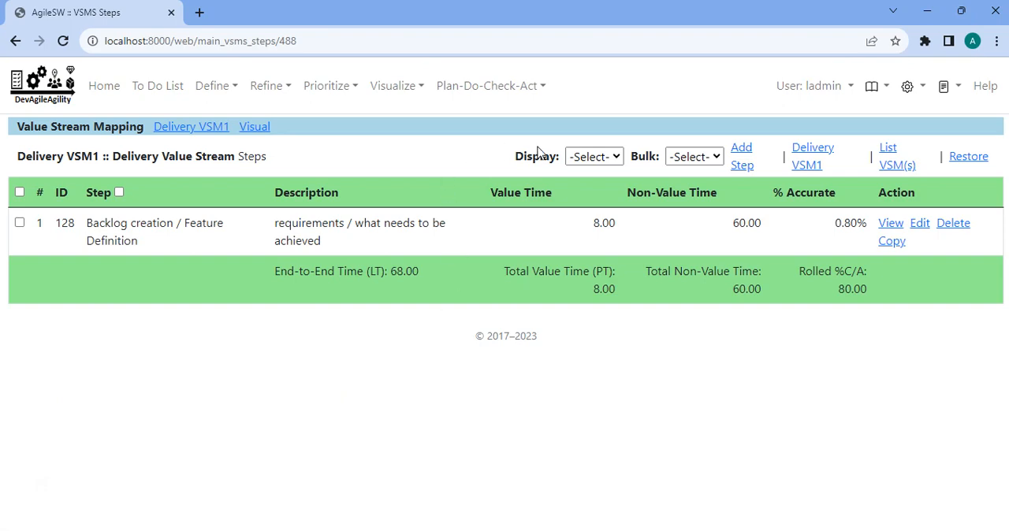
Start another value stream step under Delivery VSM1, titled Design, with the role ARCH.
click(741, 156)
click(295, 178)
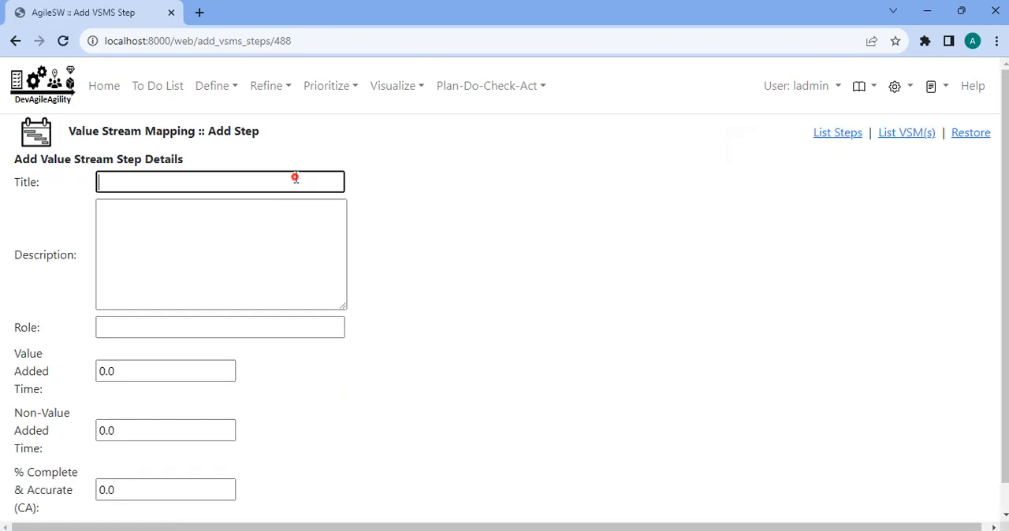
text(Design)
click(259, 228)
click(230, 326)
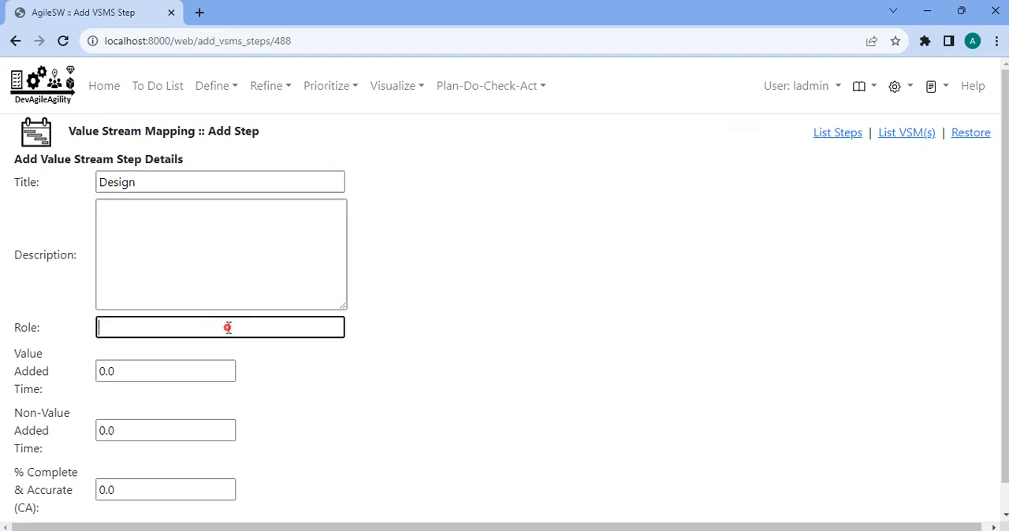
text(AR)
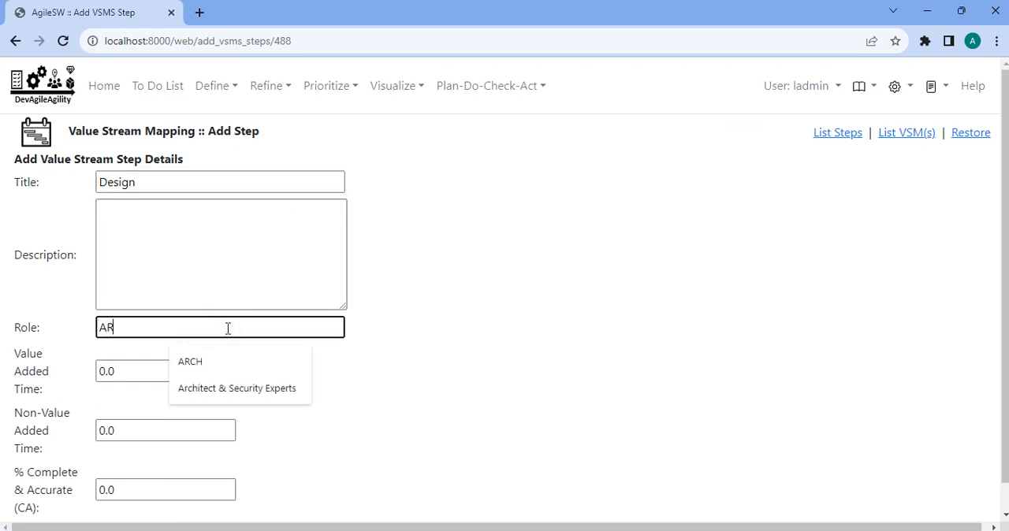
click(214, 362)
scroll(236, 328, down, 1)
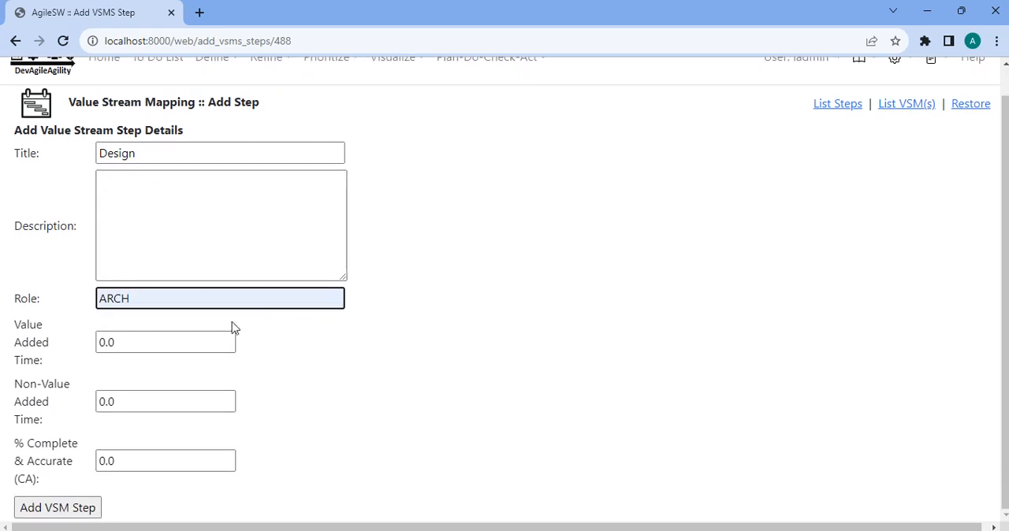
Give the Design step value added time 5, non-value added time 60 and % complete & accurate .75, and add it.
click(135, 341)
key(ctrl+a)
text(5)
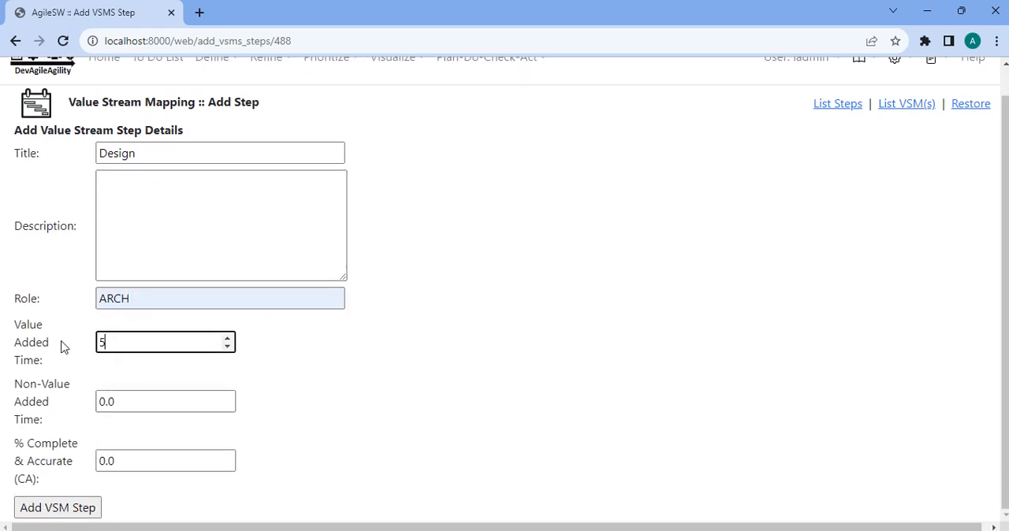
click(157, 400)
key(ctrl+a)
text(60)
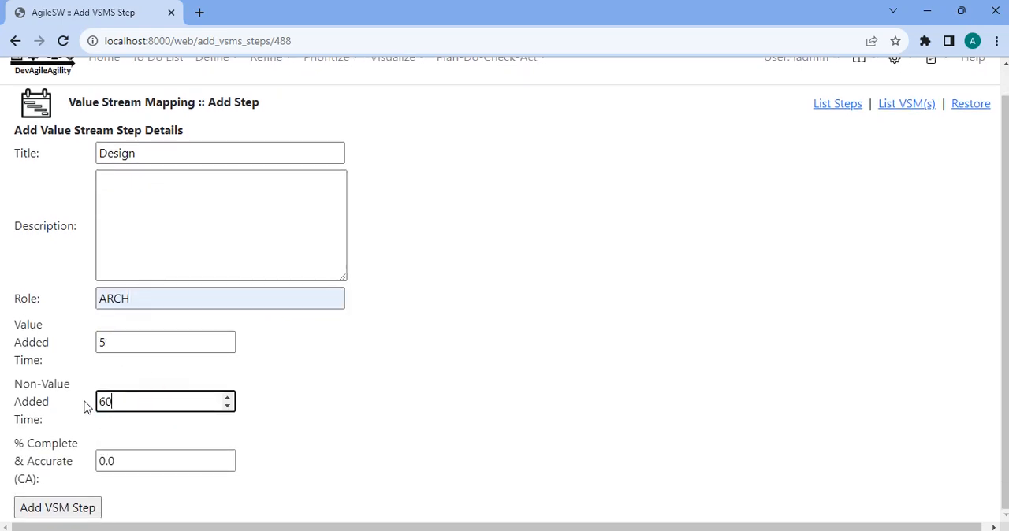
click(135, 456)
key(ctrl+a)
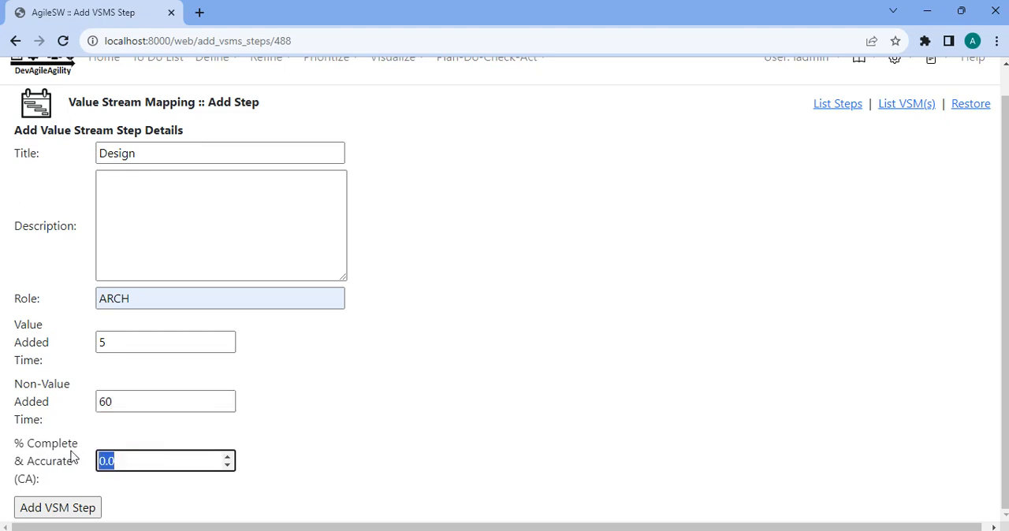
key(BackSpace)
click(62, 509)
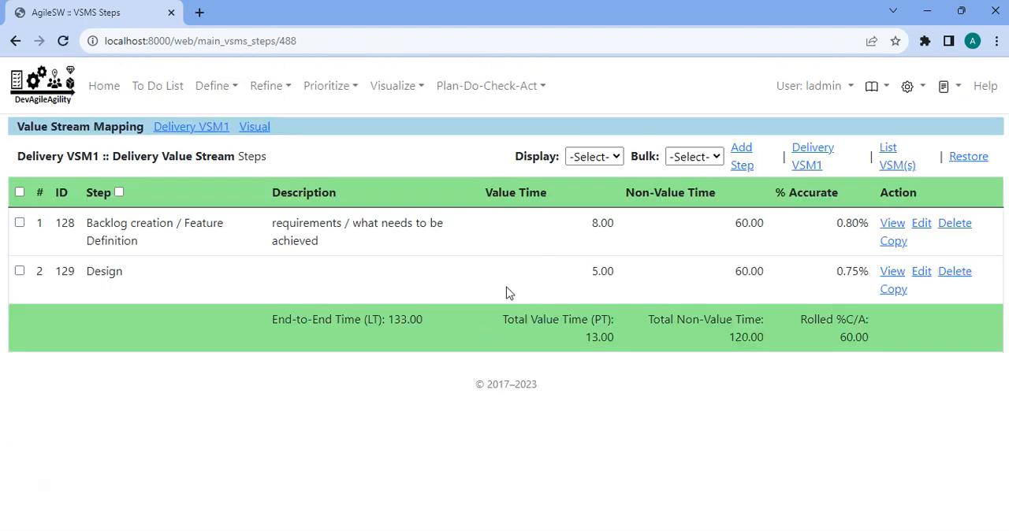
Start a third value stream step under Delivery VSM1 with the title DEV and the role DEV.
click(741, 157)
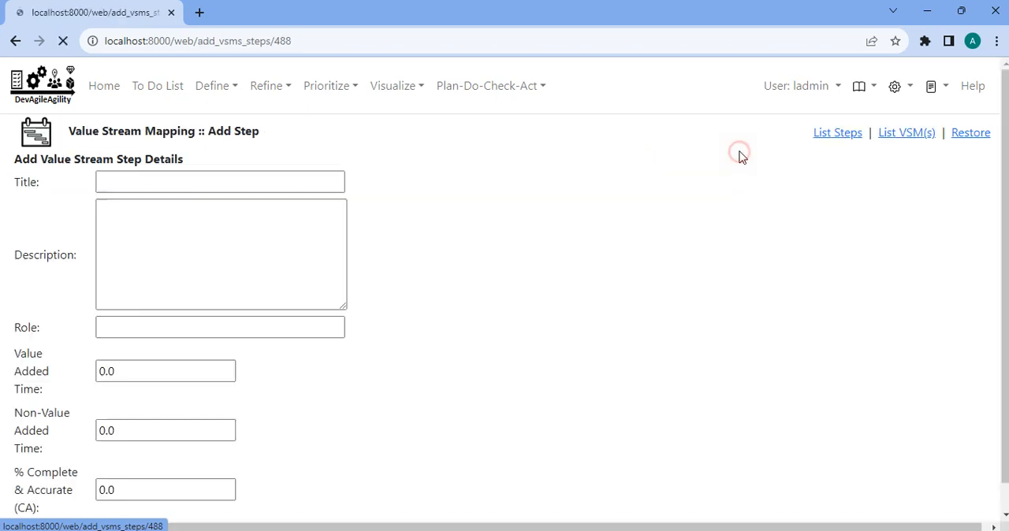
click(222, 182)
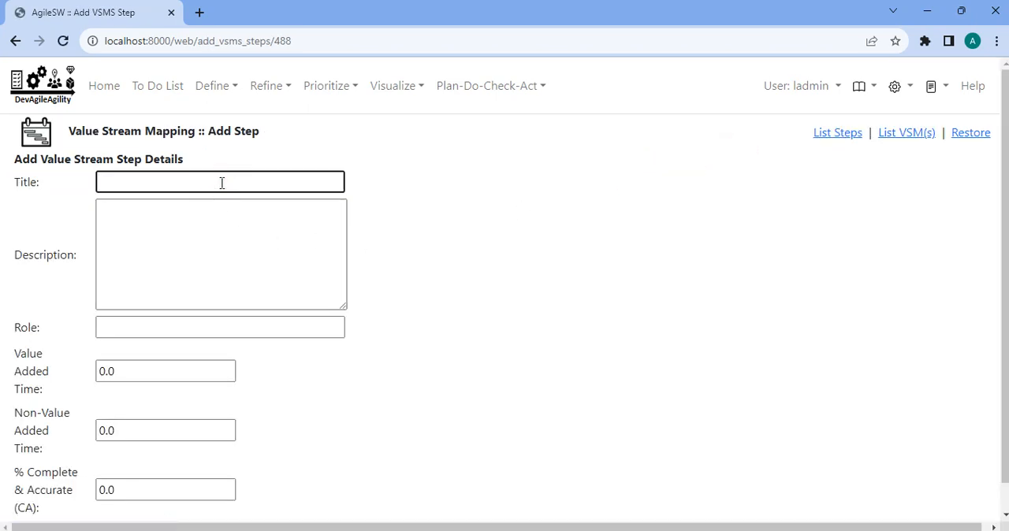
text(TEST)
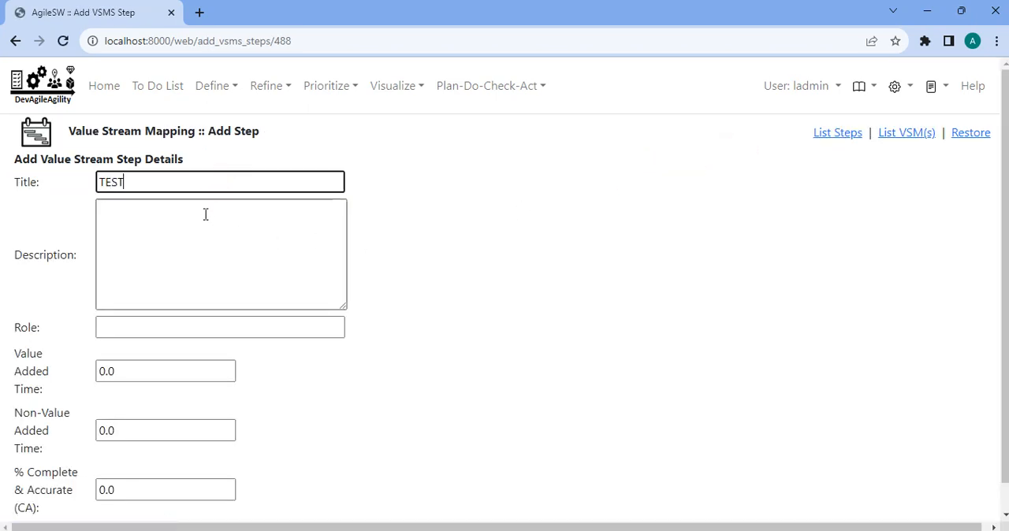
click(170, 328)
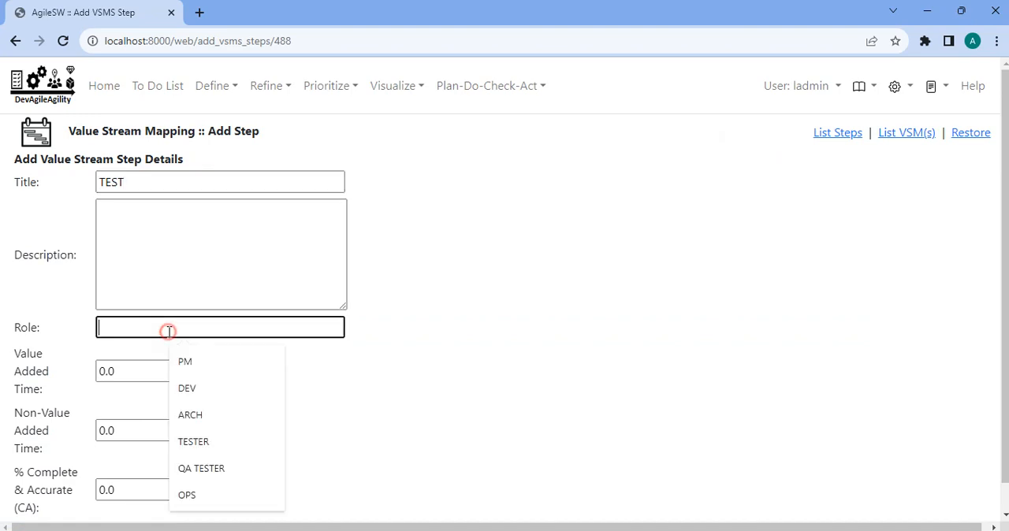
double_click(158, 182)
text(DEV)
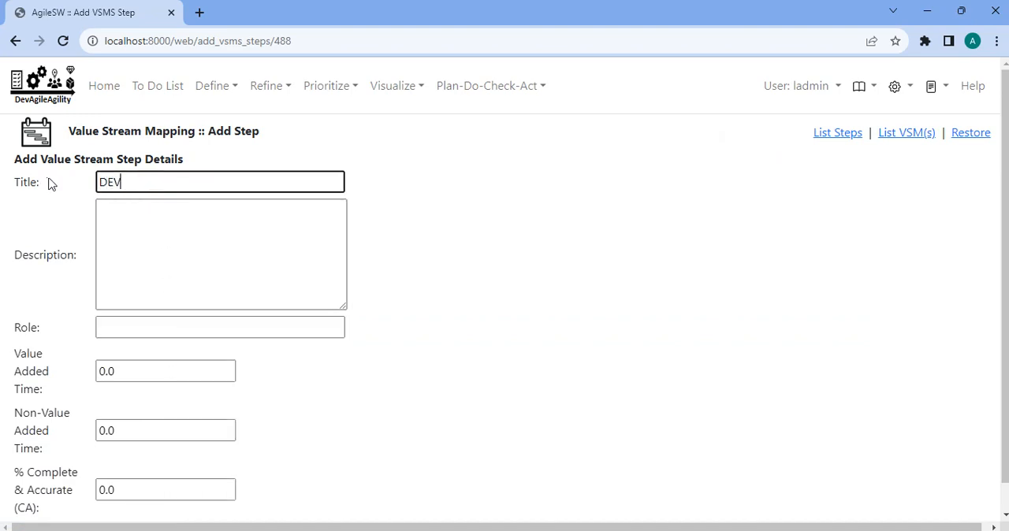
click(160, 329)
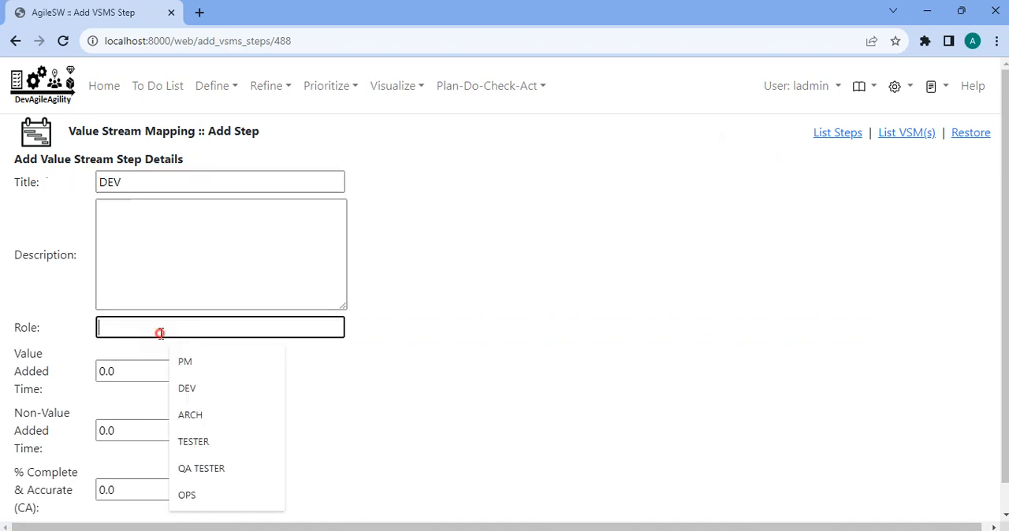
click(199, 388)
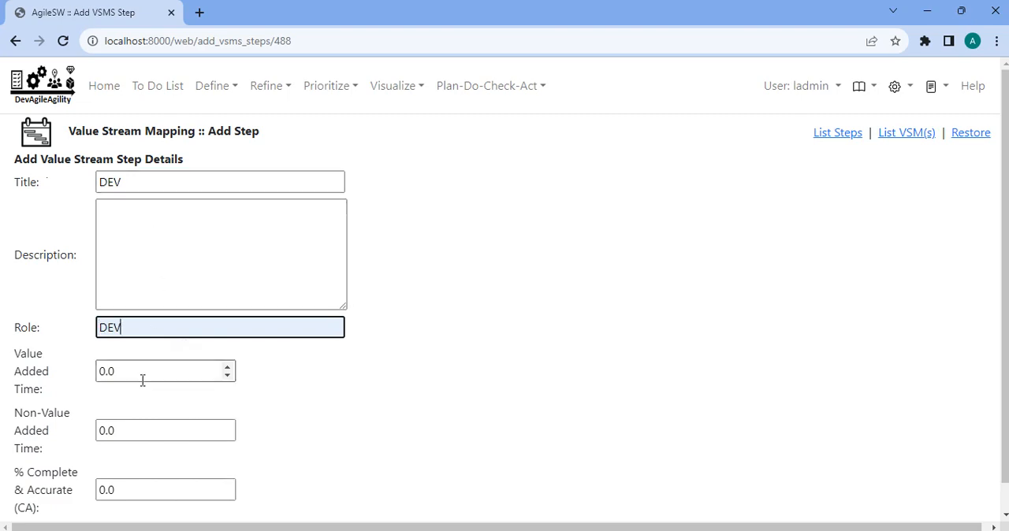
Give the DEV step value added time 80, non-value added time 200 and % complete & accurate 0.90, and add it.
scroll(144, 372, down, 1)
key(Tab)
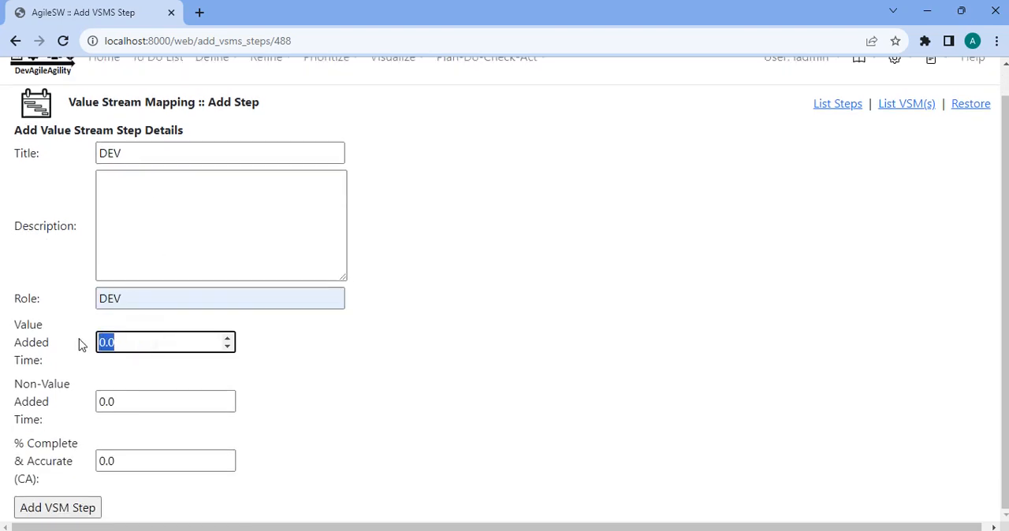
text(80)
key(Tab)
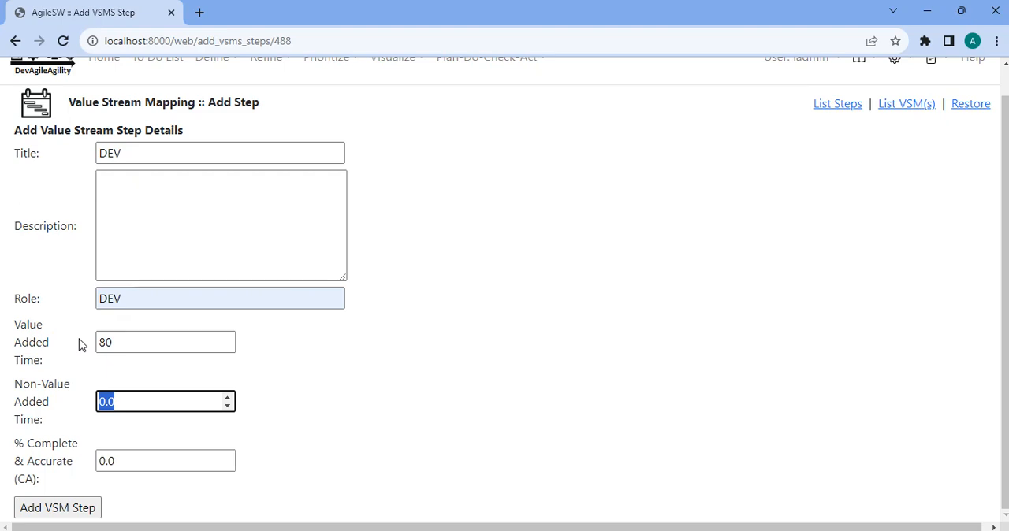
text(20)
key(Tab)
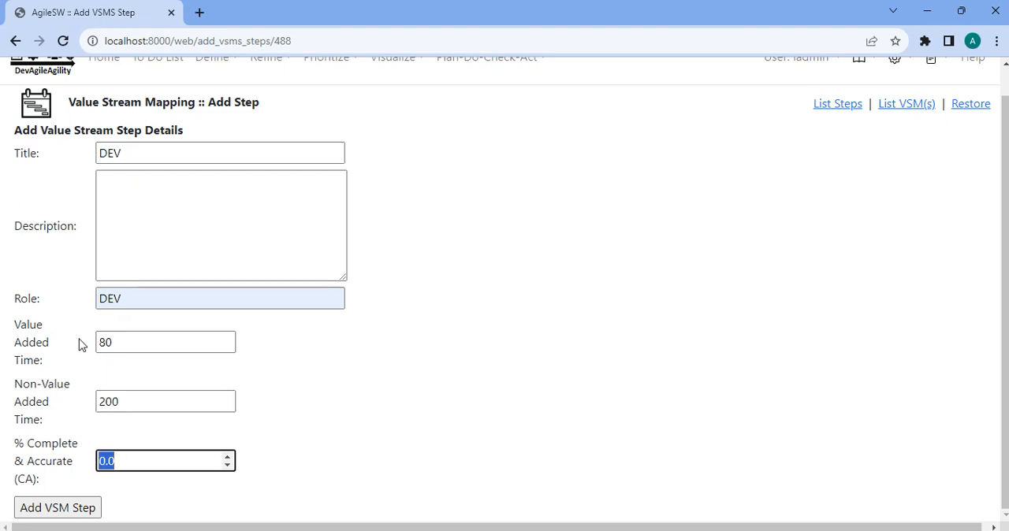
key(BackSpace)
key(Tab)
key(Return)
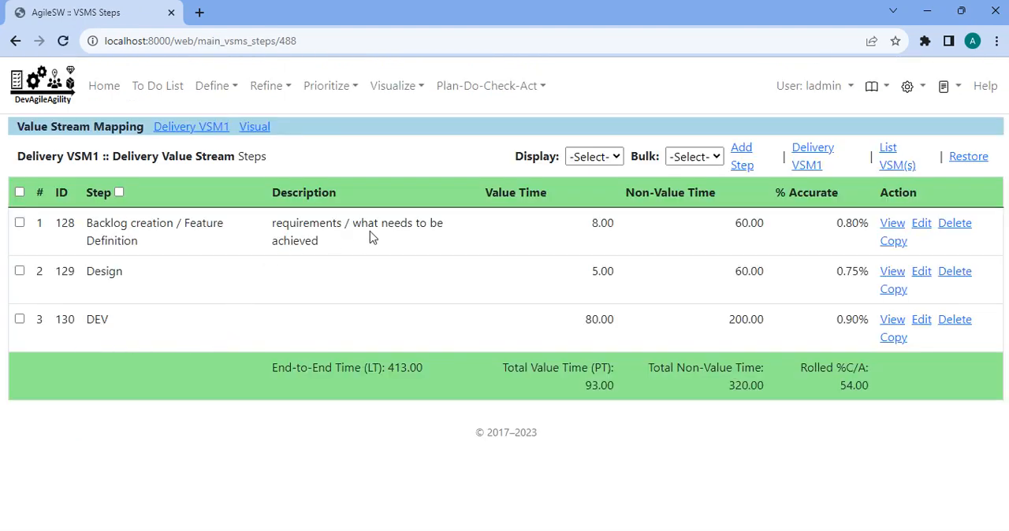
Start a fourth value stream step under Delivery VSM1 with the title TEST and the role TESTER.
click(749, 158)
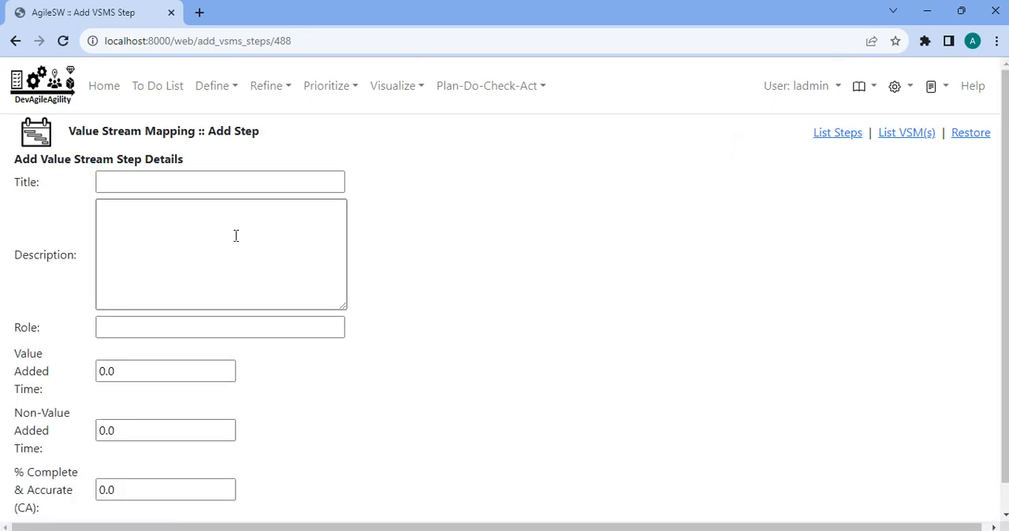
click(198, 184)
text(TEST)
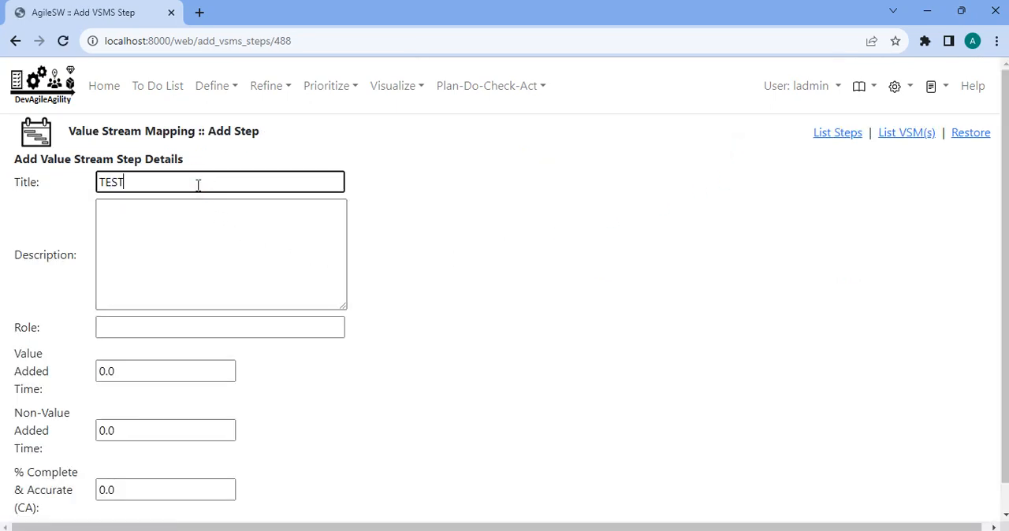
click(196, 209)
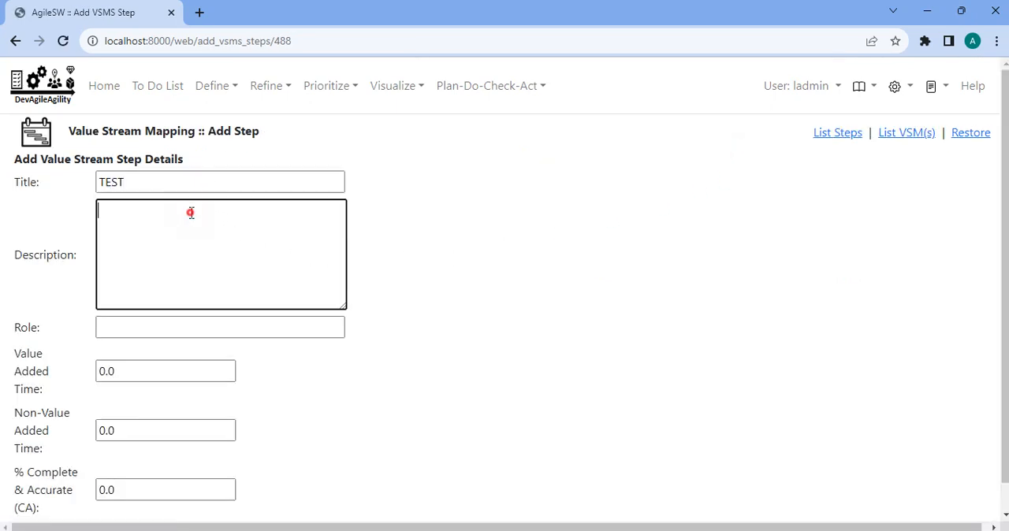
click(197, 328)
click(207, 447)
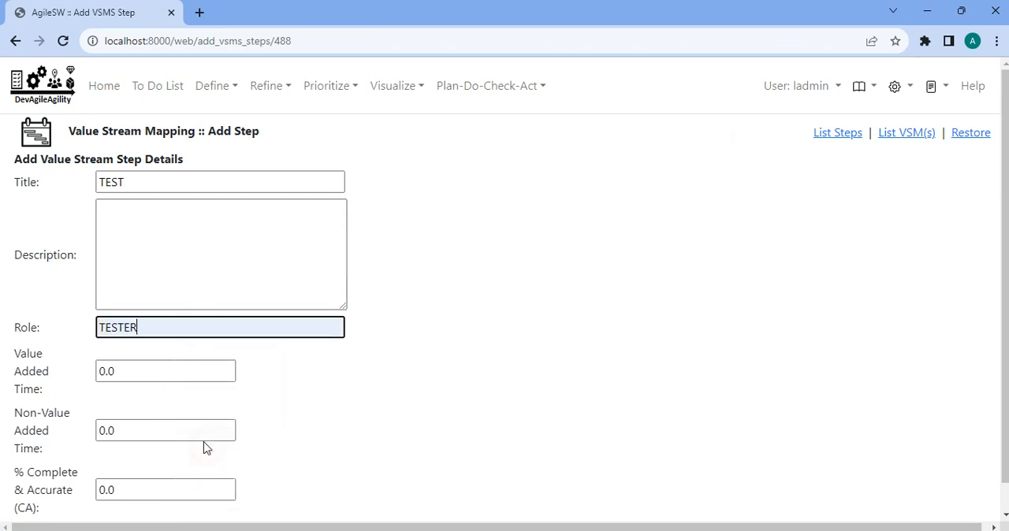
Give the TEST step value added time 8, non-value added time 48 and % complete & accurate .8, and add it.
click(162, 377)
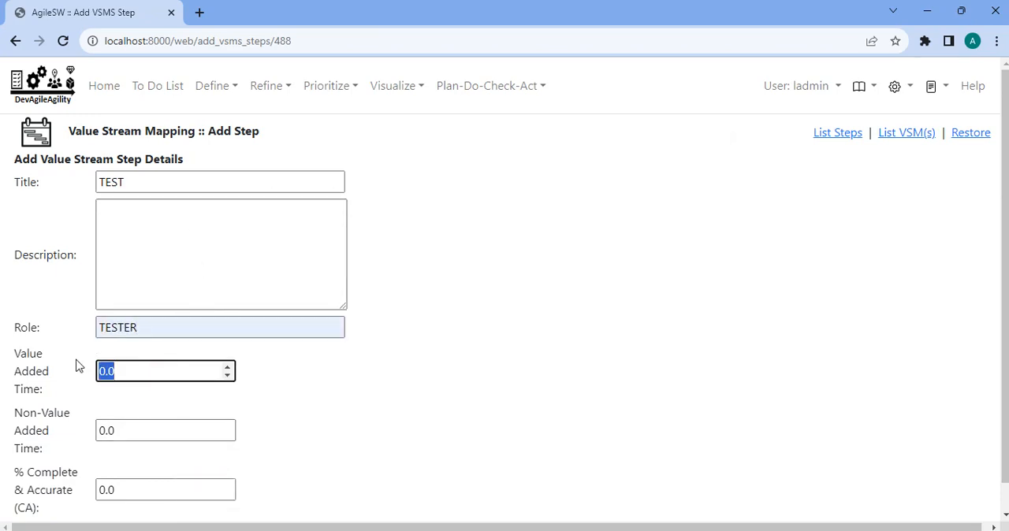
text(8)
click(137, 425)
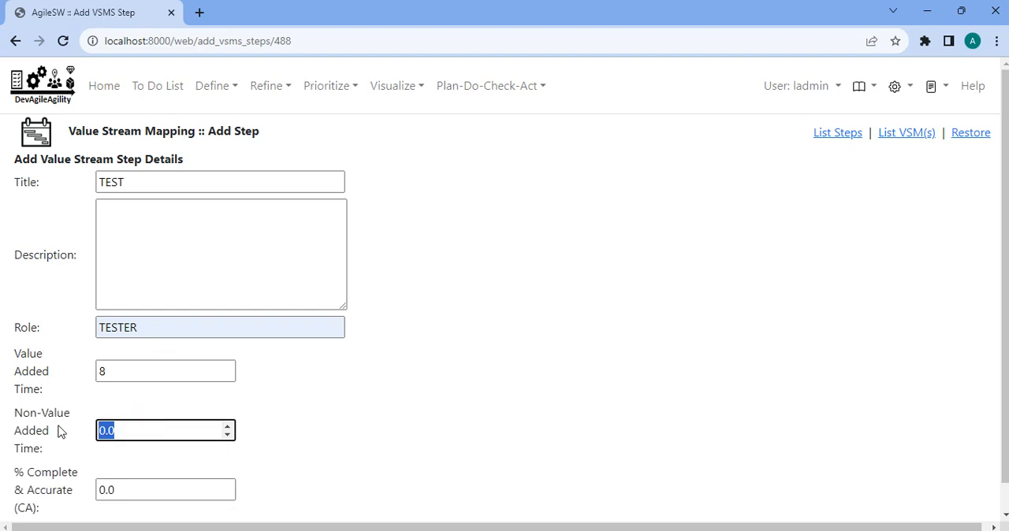
text(48)
scroll(128, 448, down, 1)
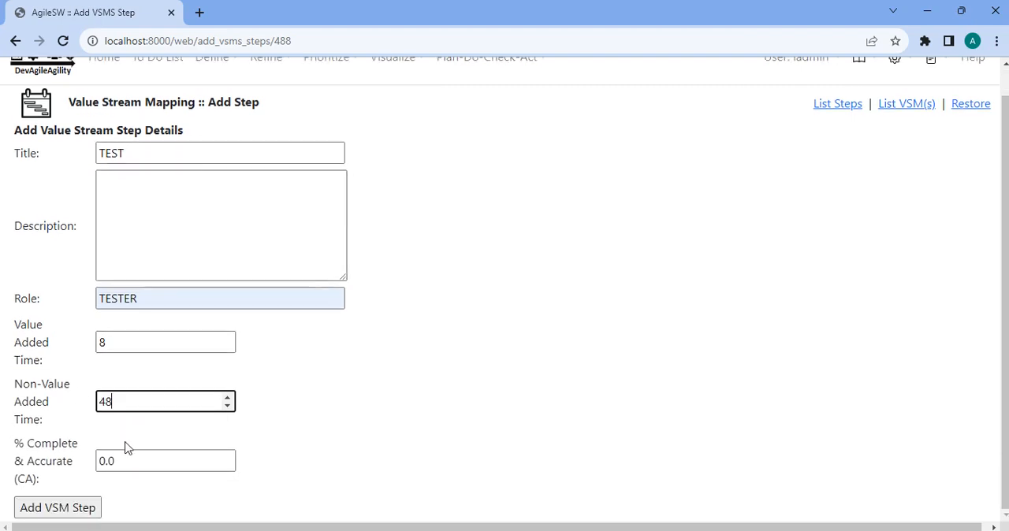
click(135, 462)
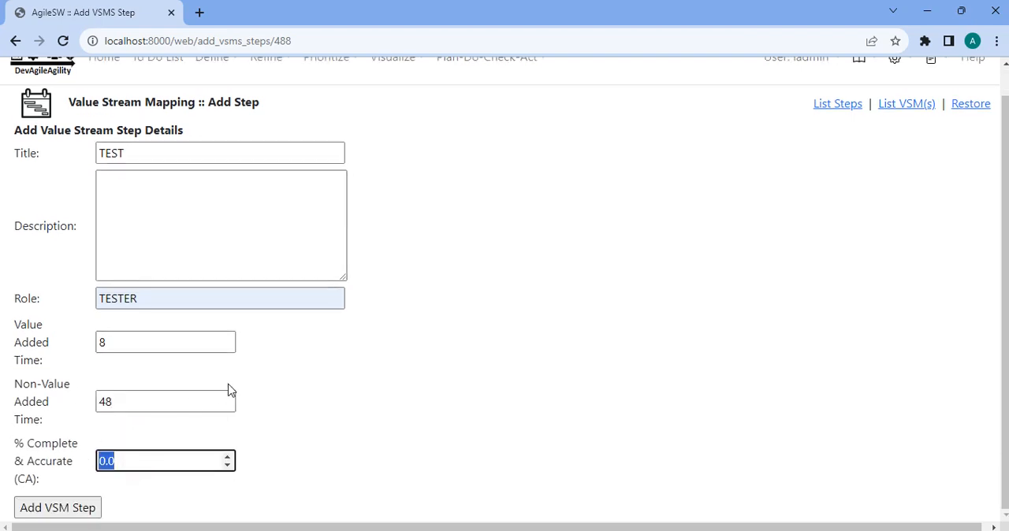
text(.8)
key(Tab)
key(Return)
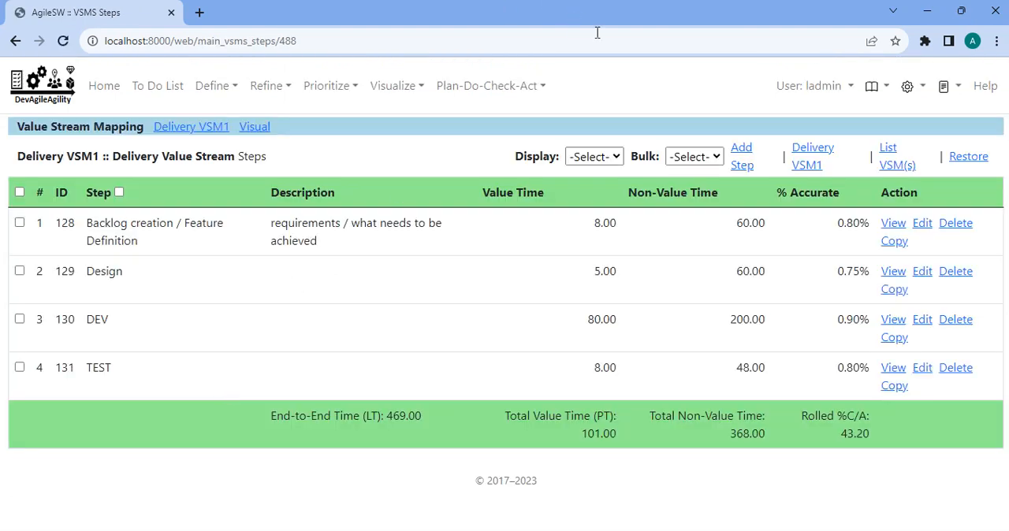
Start a fifth value stream step under Delivery VSM1 with the title PO Approval and the role PO.
click(742, 160)
click(291, 181)
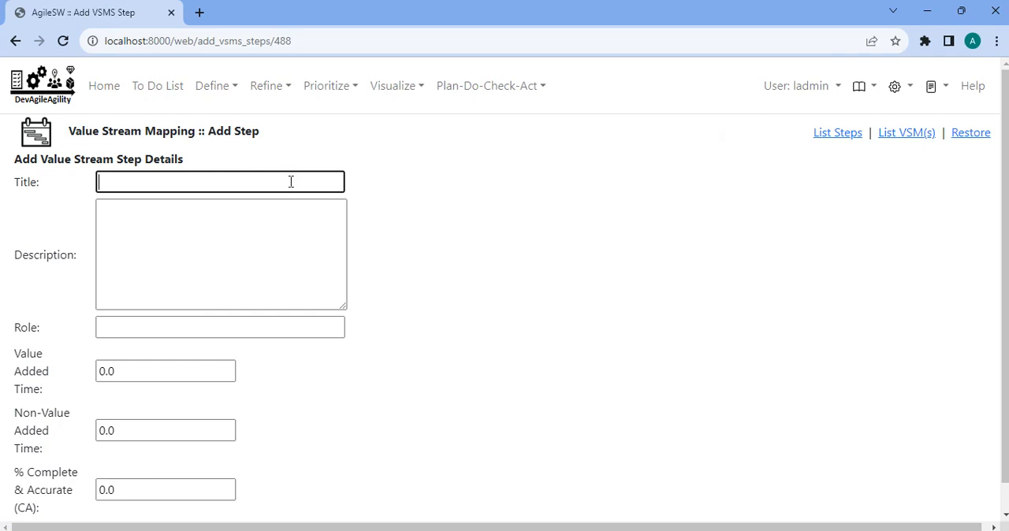
text(Q)
text(O Approval)
click(210, 324)
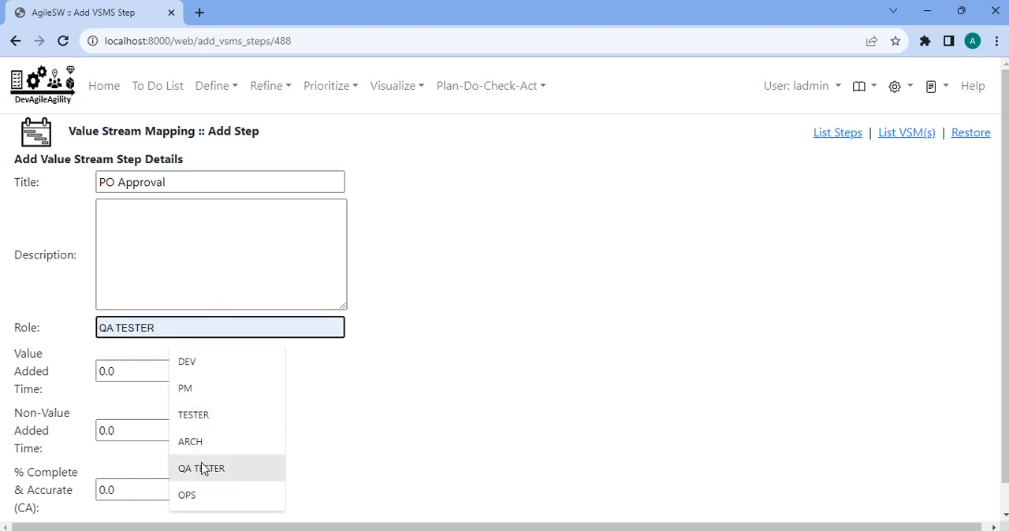
text(po)
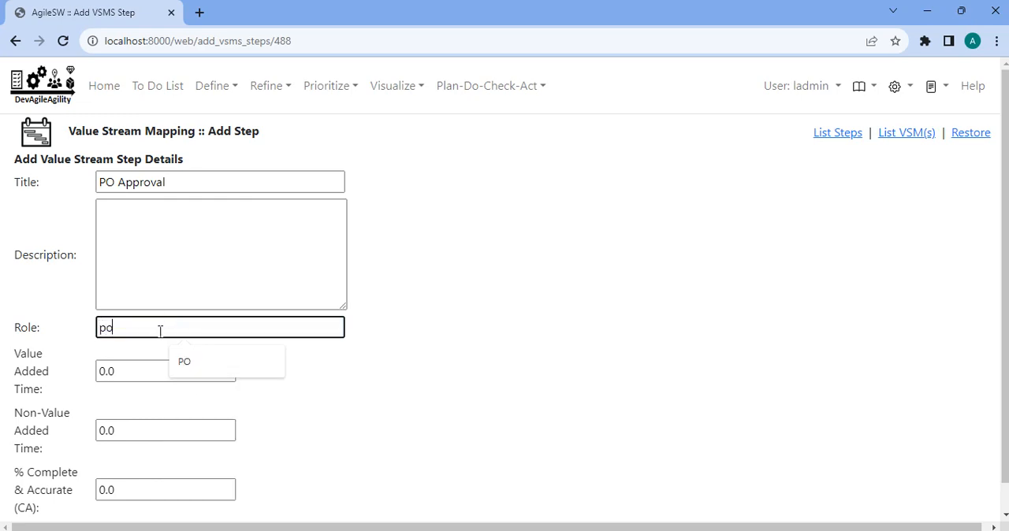
key(BackSpace)
key(BackSpace)
text(po)
key(BackSpace)
key(BackSpace)
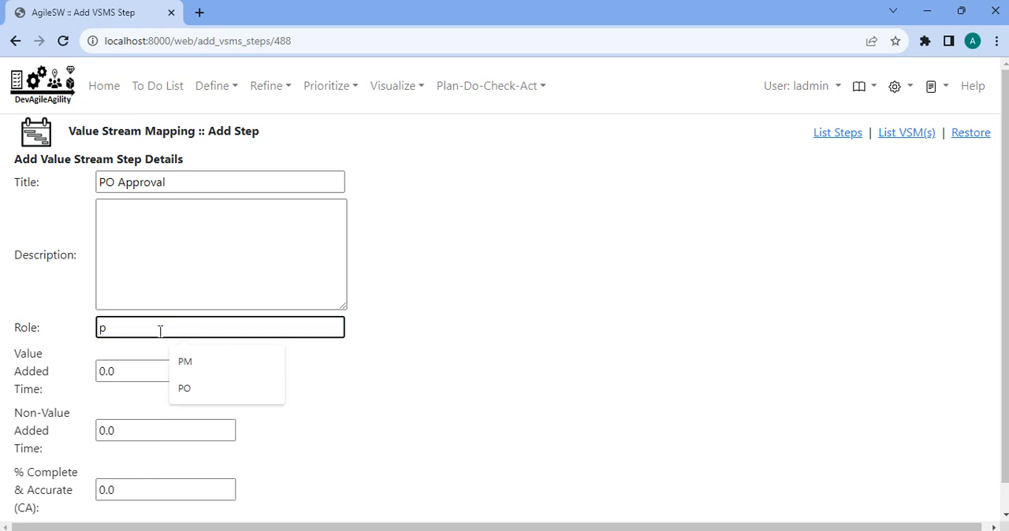
text(PO)
Give the PO Approval step value added time 8, non-value added time 48 and % complete & accurate 0.80, and add it.
click(153, 376)
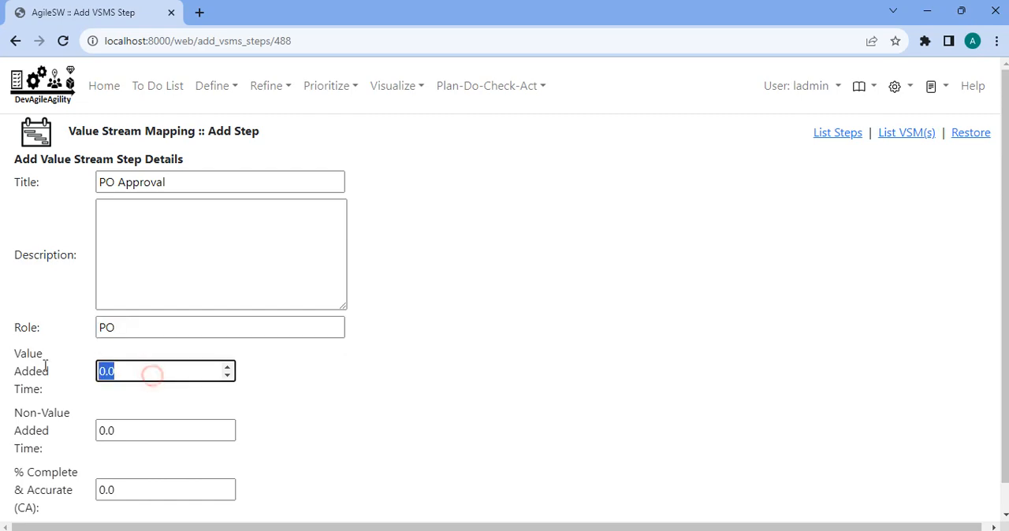
text(8)
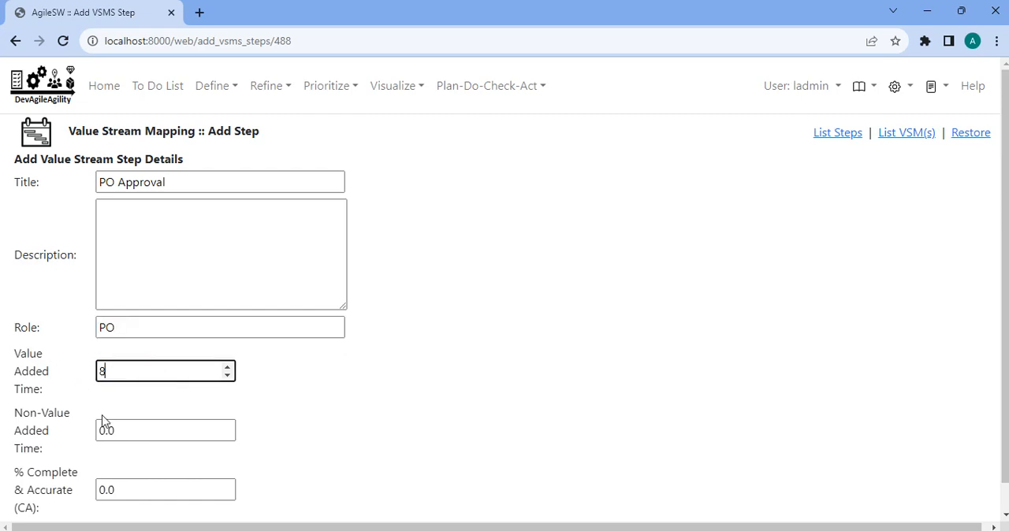
click(135, 434)
text(48)
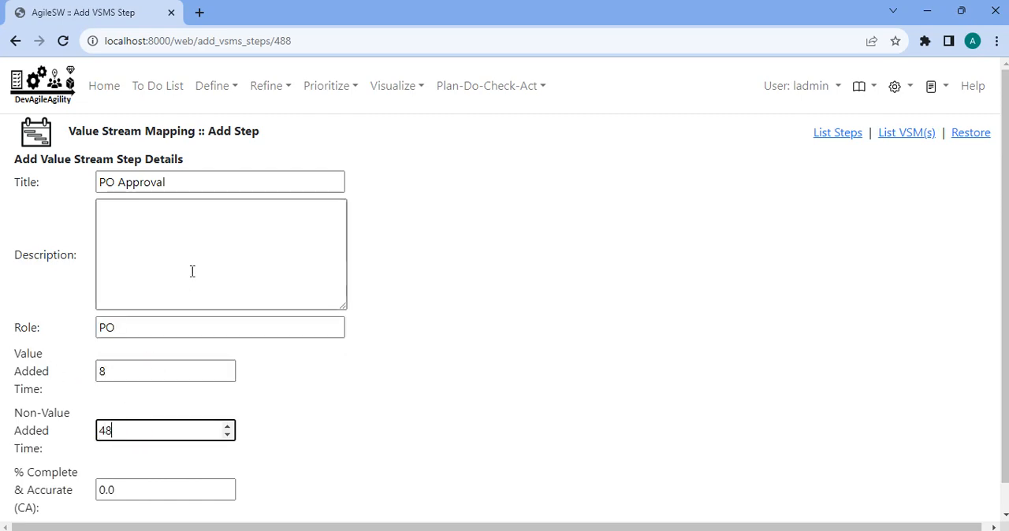
scroll(165, 428, down, 1)
click(150, 454)
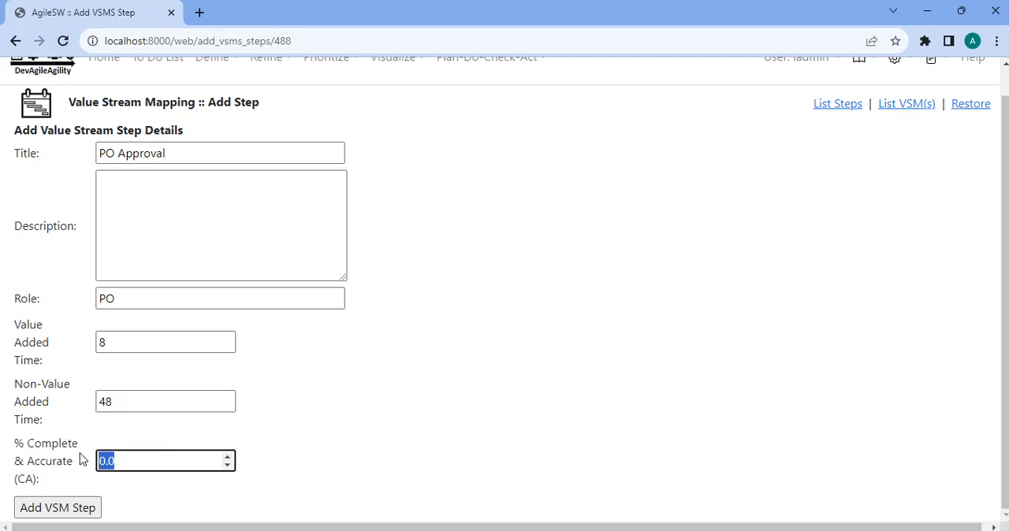
key(BackSpace)
key(Return)
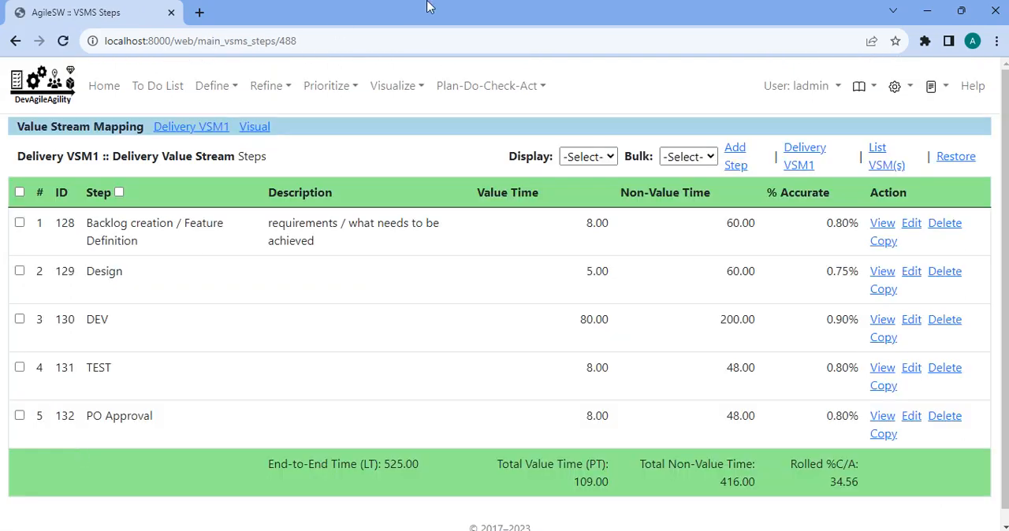
Start a sixth value stream step under Delivery VSM1 with the title Generic testing and the role TESTER.
click(736, 162)
click(284, 180)
click(284, 178)
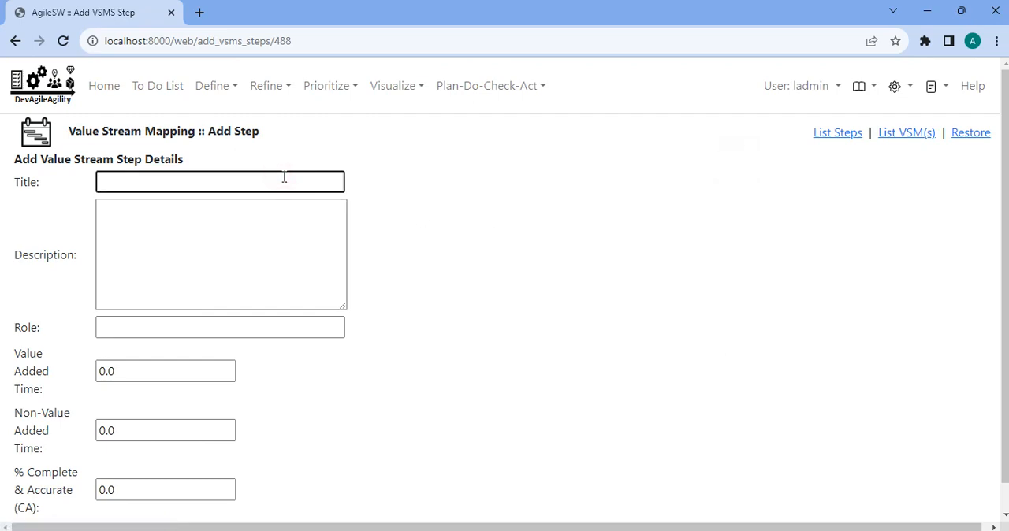
text(Generic testing)
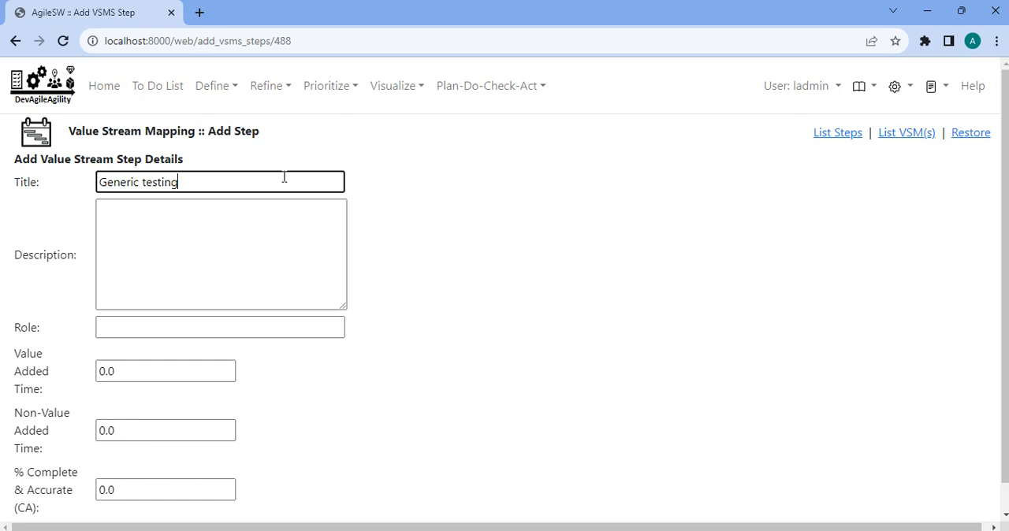
click(208, 328)
text(TESTER)
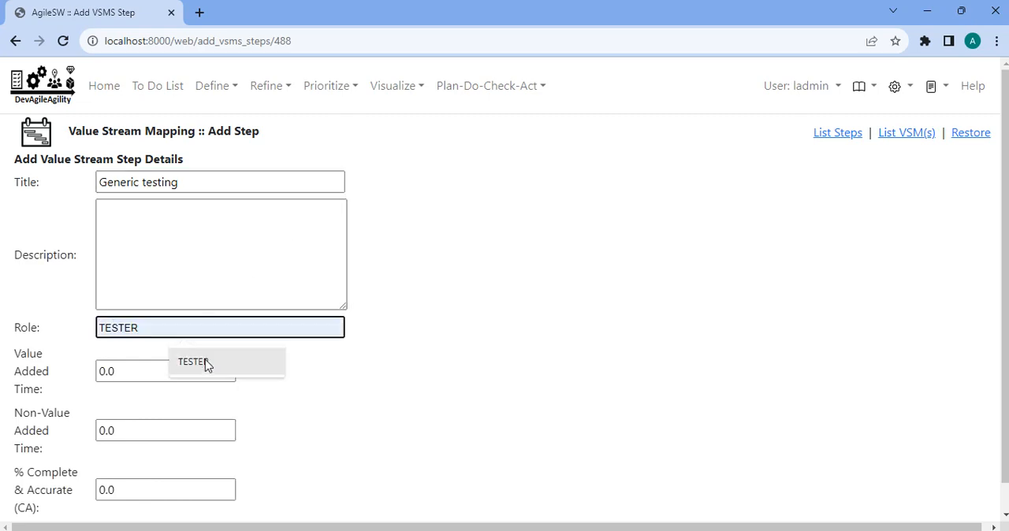
click(208, 362)
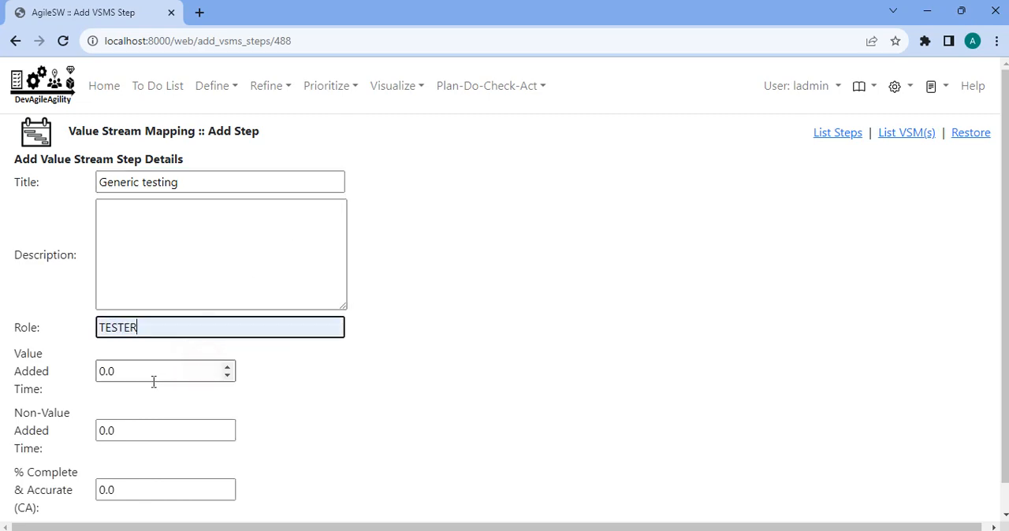
Give the Generic testing step value added time 20, non-value added time 60 and % complete & accurate 0.90, and add it.
drag(140, 376, 72, 368)
text(5)
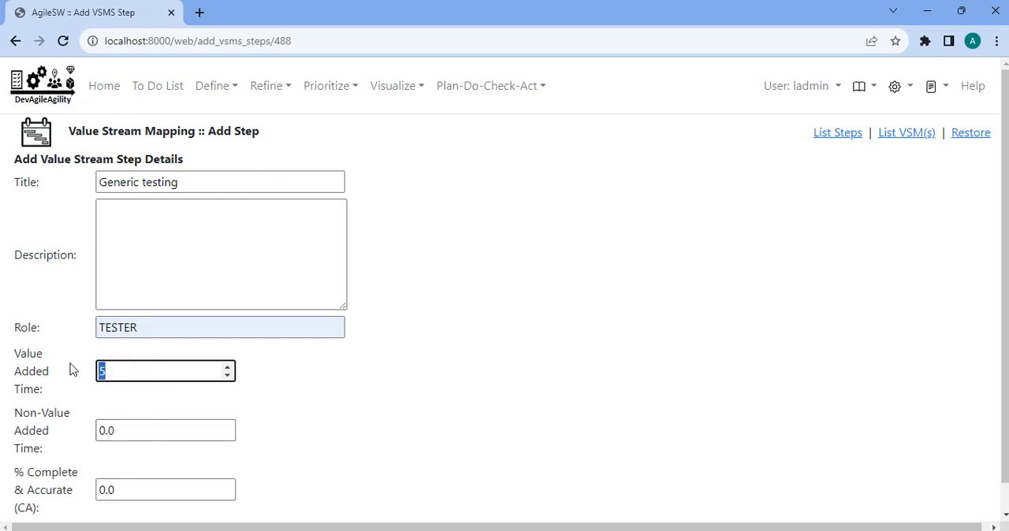
text(20)
drag(130, 429, 74, 428)
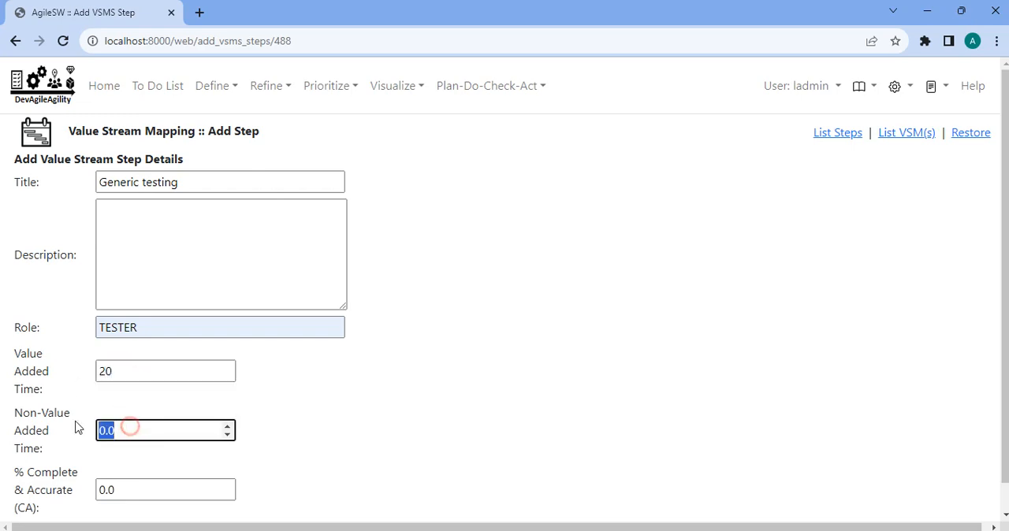
text(60)
drag(131, 484, 73, 487)
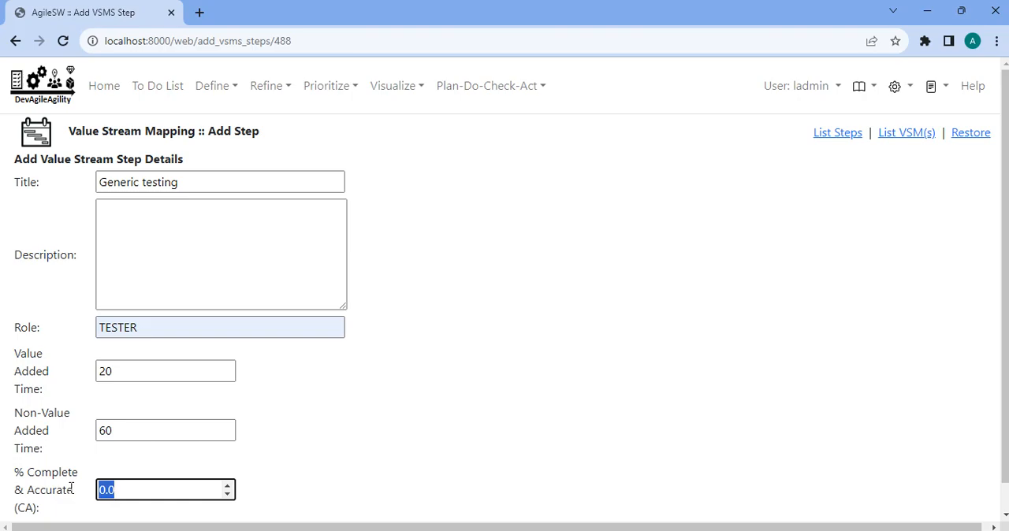
key(BackSpace)
key(Tab)
key(Return)
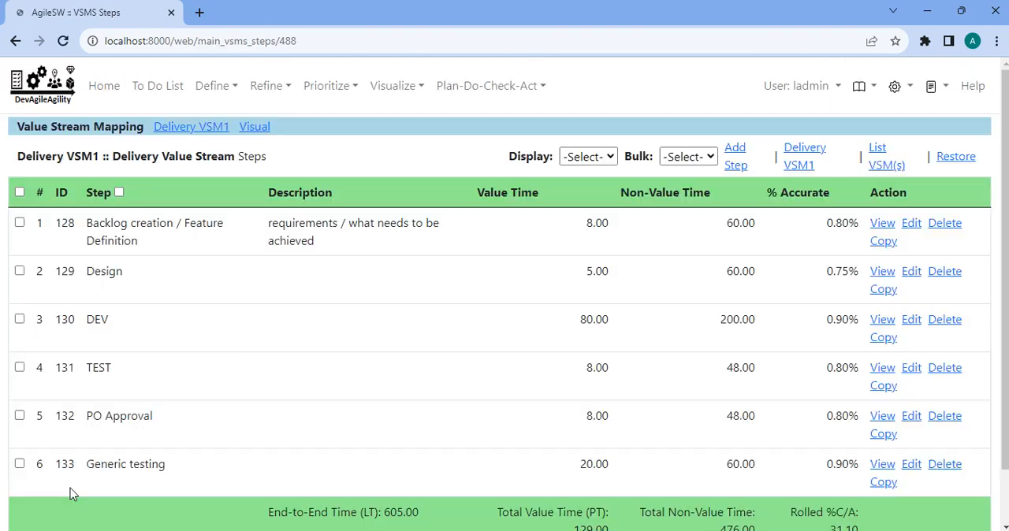
Start a seventh value stream step under Delivery VSM1 with the title Deployment and the role OPS.
click(733, 150)
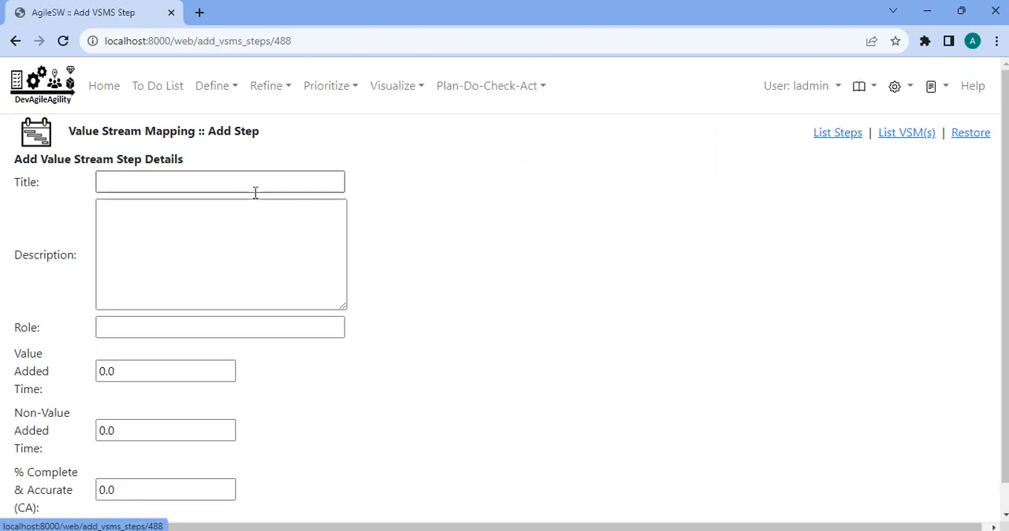
click(214, 175)
text(dEP)
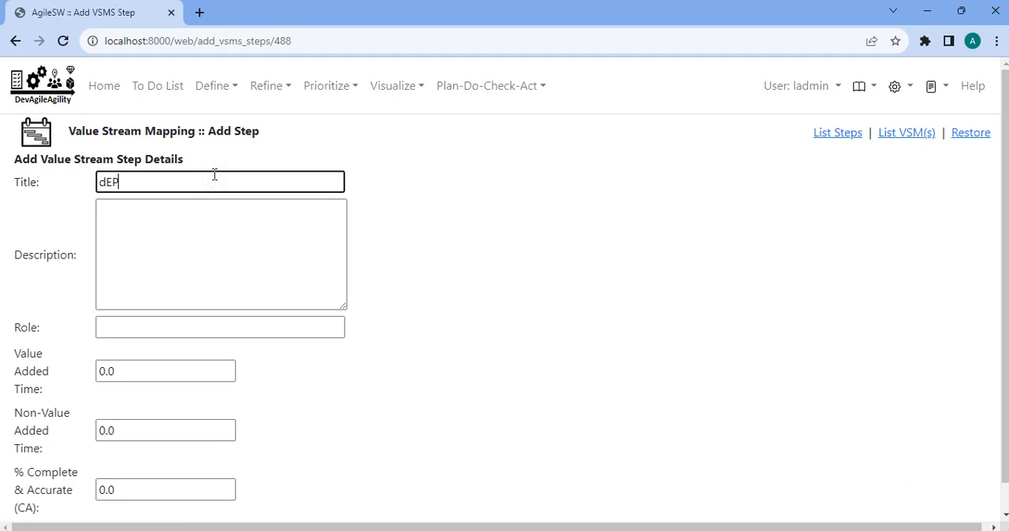
key(BackSpace)
key(BackSpace)
text(Deployment)
key(Tab)
click(162, 333)
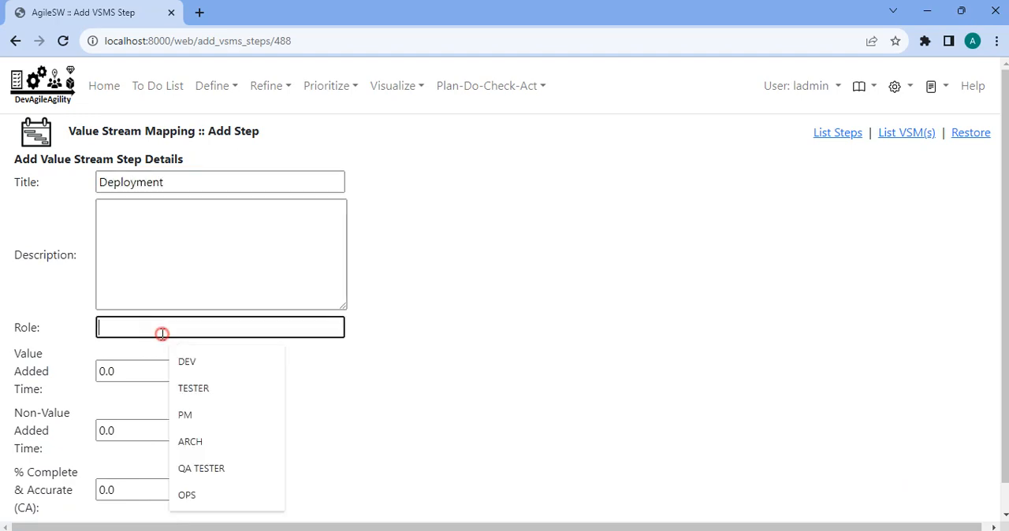
text(OPS)
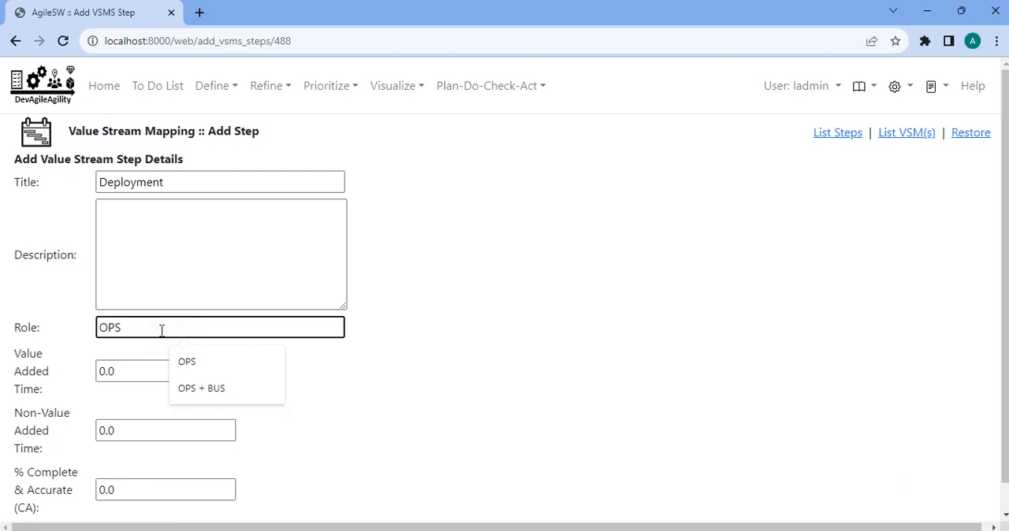
key(Tab)
Give the Deployment step value added time 10, non-value added time 50 and % complete & accurate 0.8, and add it.
scroll(165, 378, down, 1)
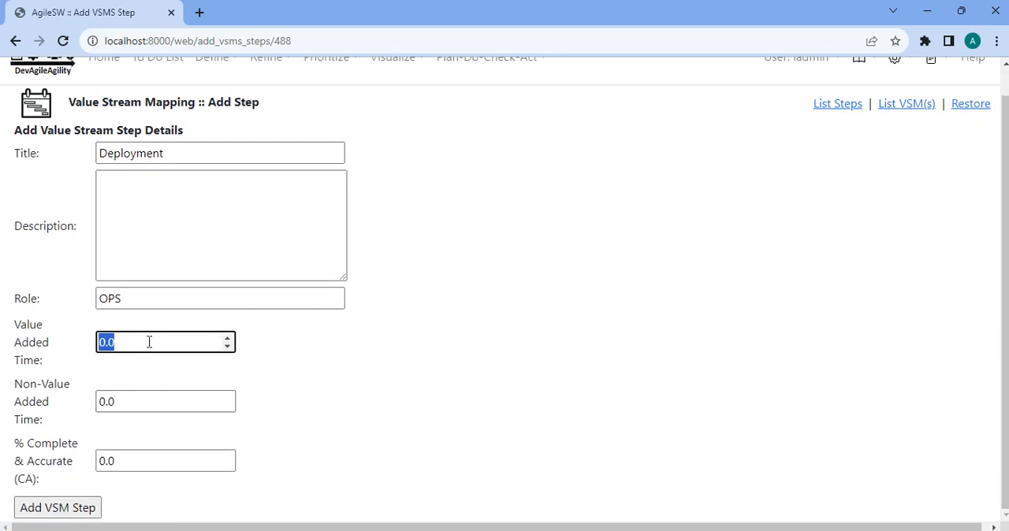
text(10)
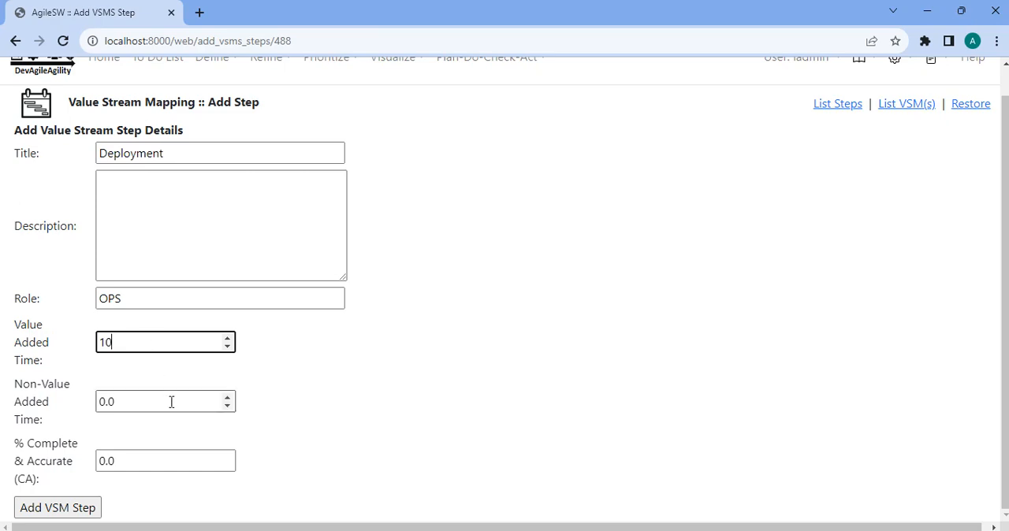
double_click(144, 401)
text(50)
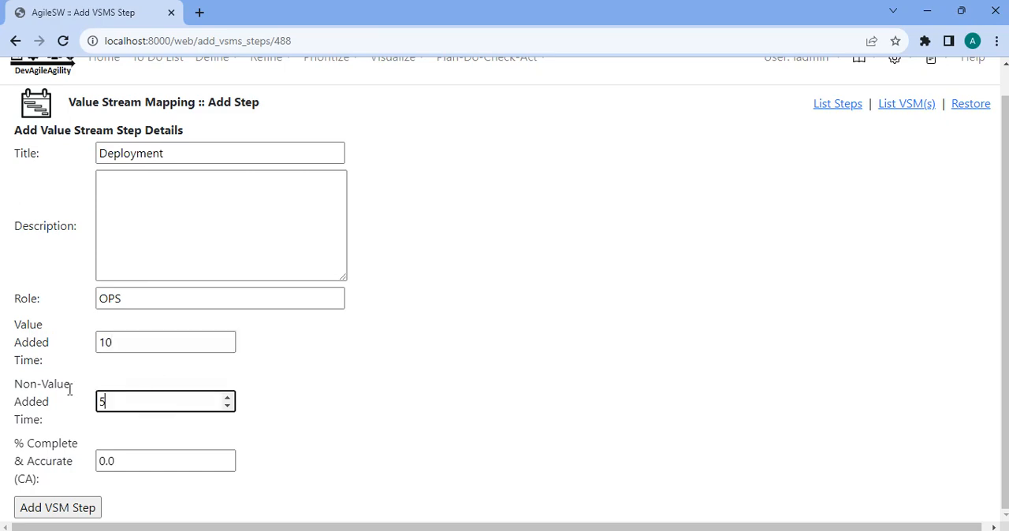
double_click(106, 461)
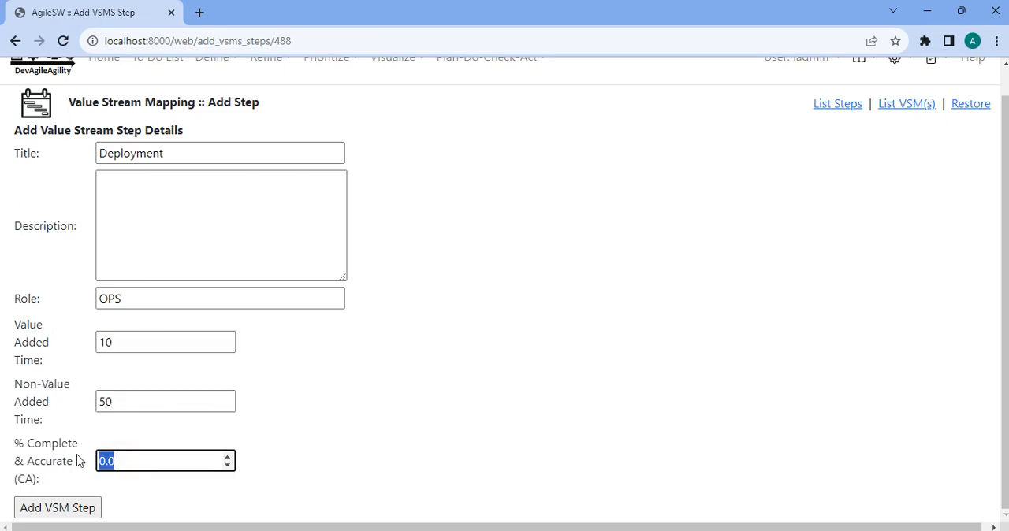
text(0.8)
key(Return)
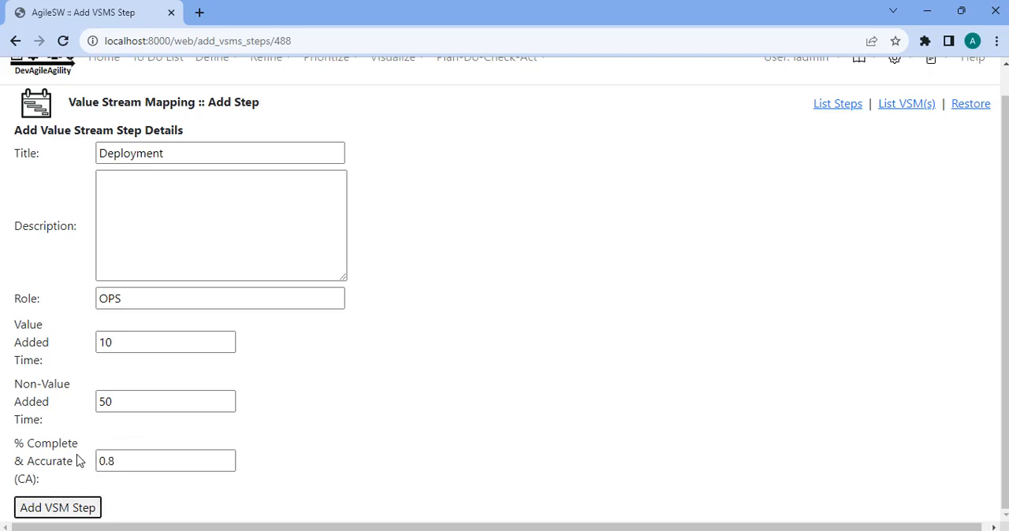
Start an eighth value stream step under Delivery VSM1 with the title Production Rollout and the role OPS + BUS.
click(735, 156)
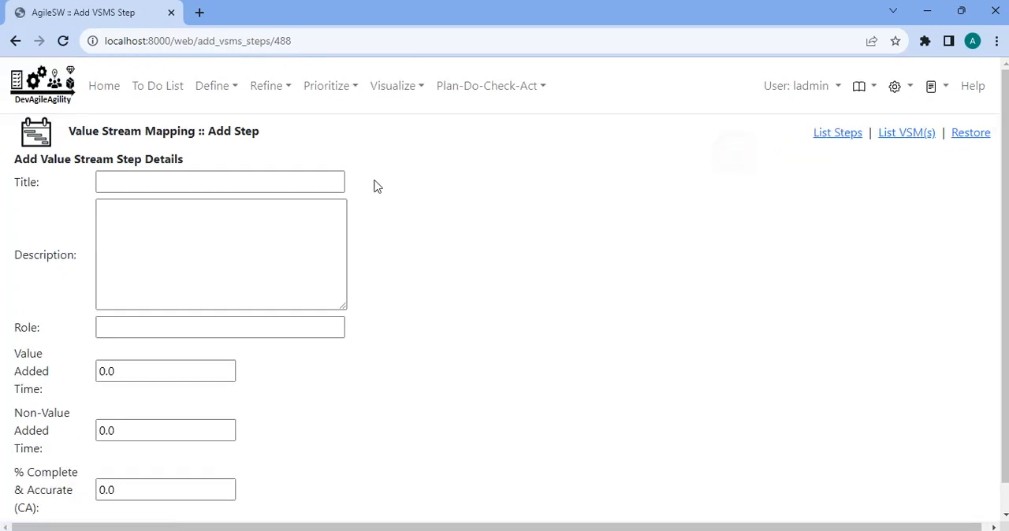
click(282, 180)
text(Prod)
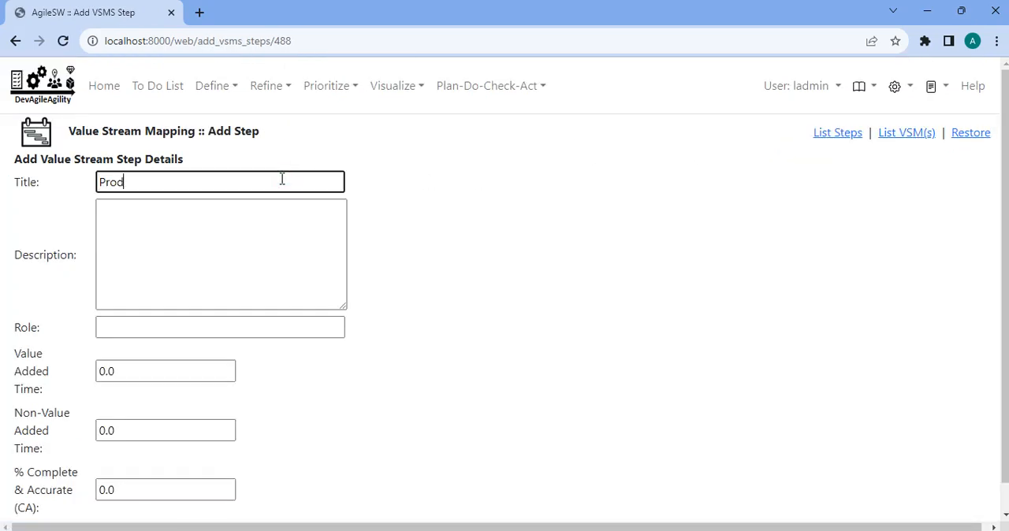
text(uction Rollout)
key(Tab)
key(Tab)
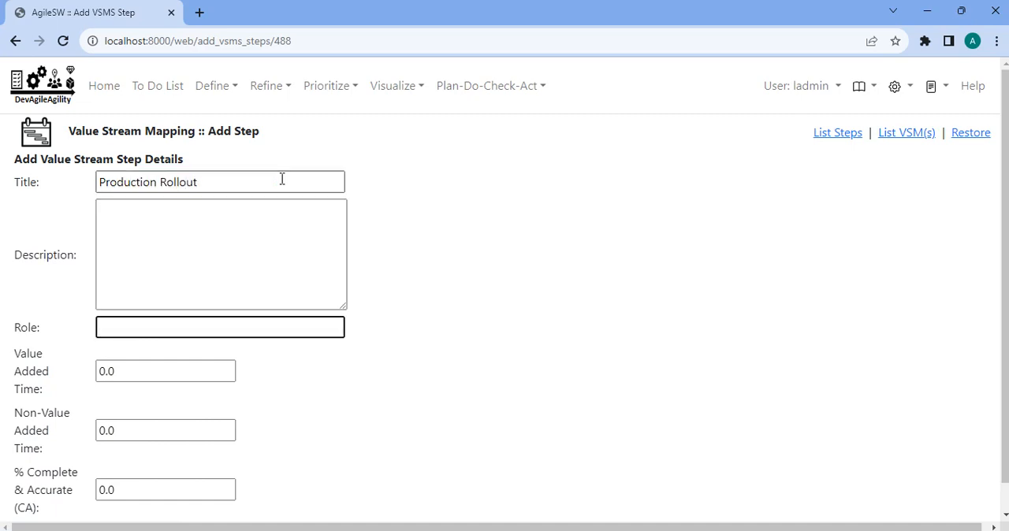
text(OPS)
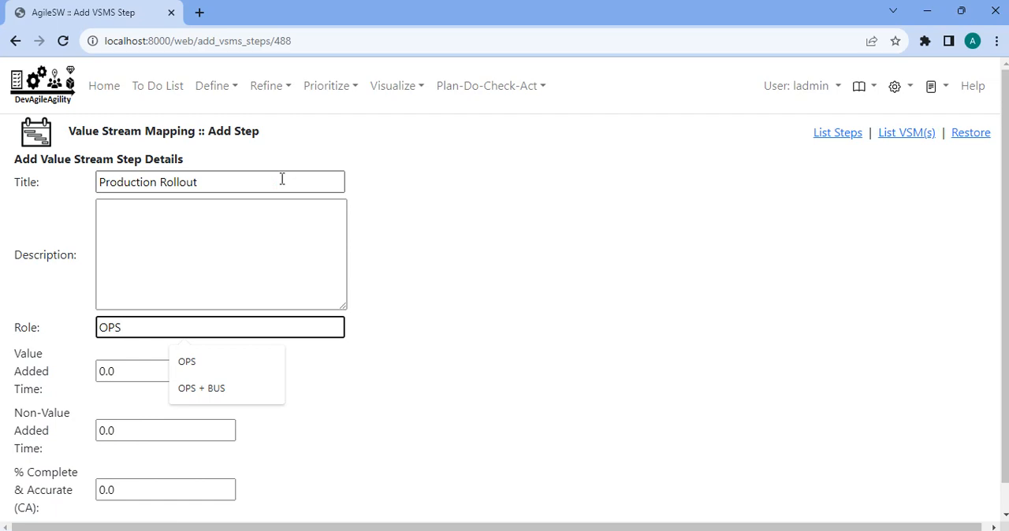
click(239, 387)
key(Tab)
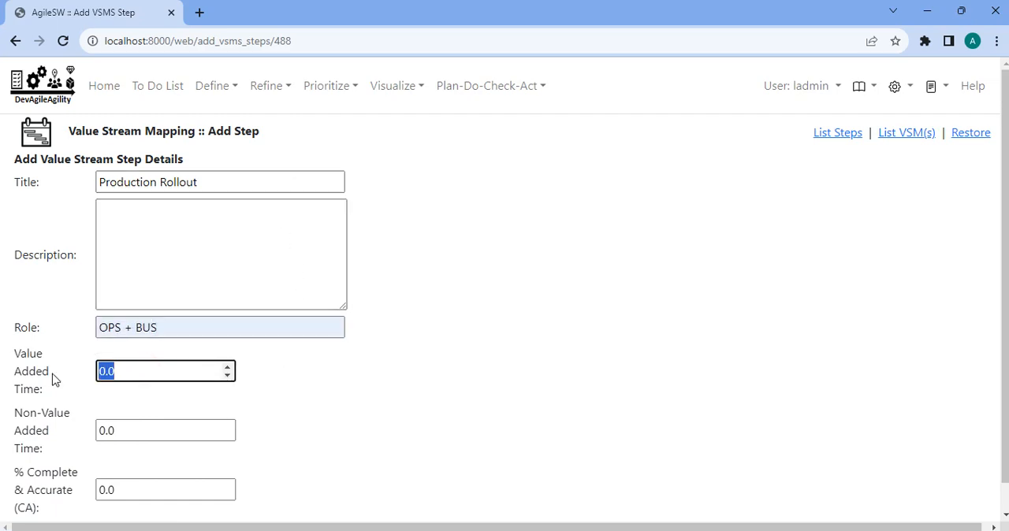
Give the Production Rollout step value added time 20, non-value added time 60 and % complete & accurate 0.90, and add it.
text(20)
scroll(71, 390, down, 1)
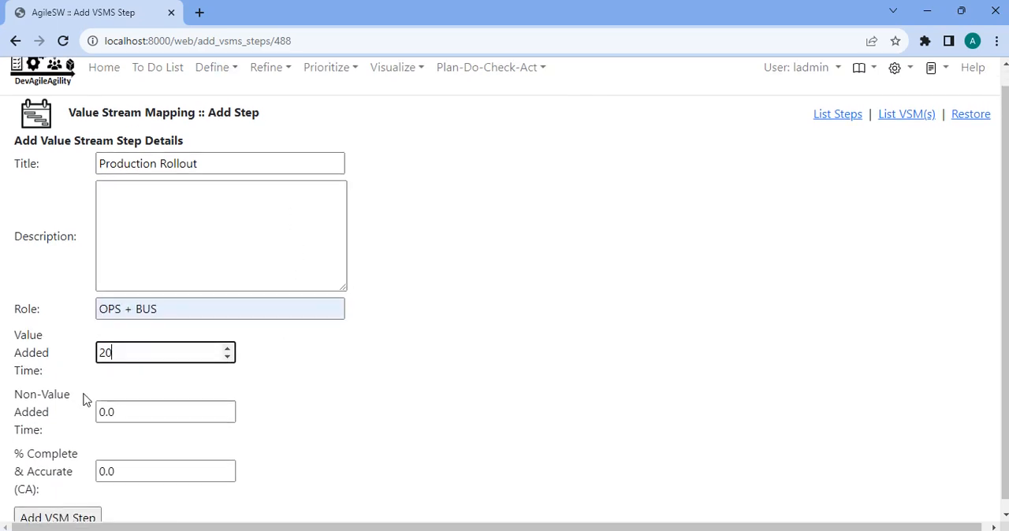
key(Tab)
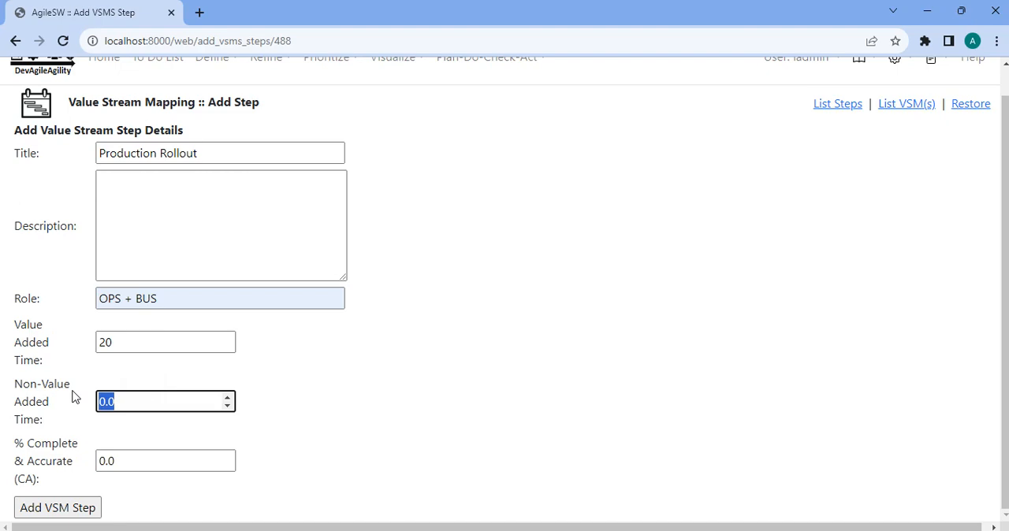
text(60)
key(Tab)
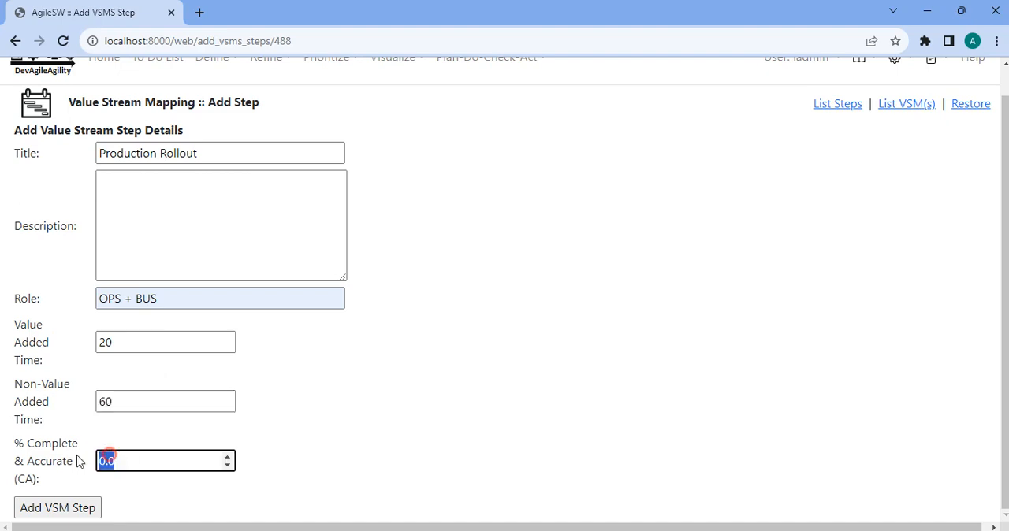
text(0)
key(Return)
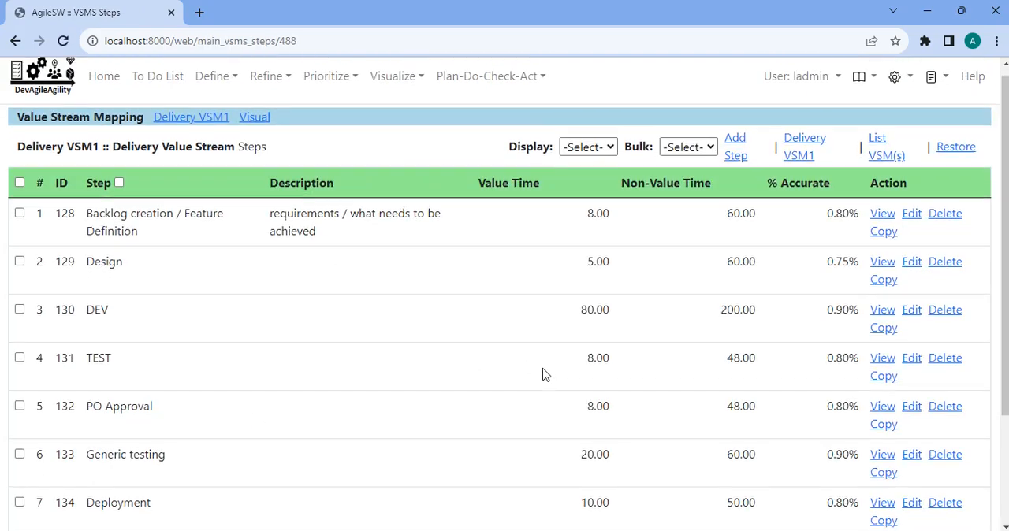
Start a ninth value stream step under Delivery VSM1 with the title test and the role TESTER.
scroll(541, 374, down, 3)
scroll(532, 382, up, 3)
scroll(410, 327, down, 2)
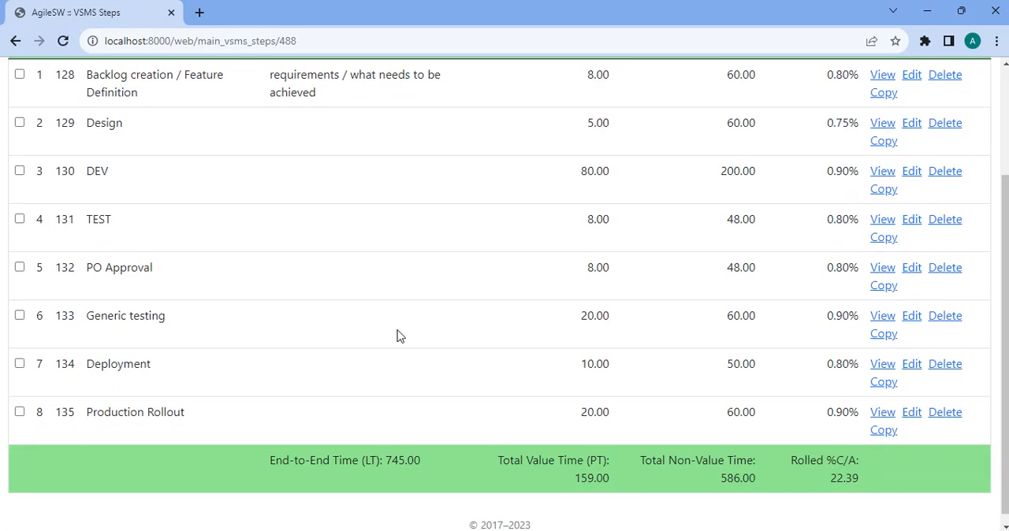
scroll(428, 349, up, 3)
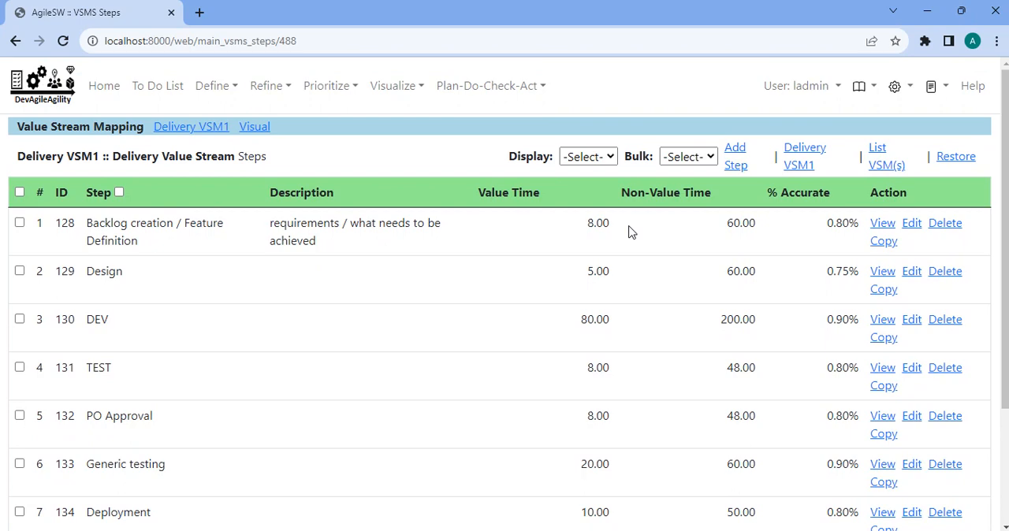
click(737, 151)
click(300, 180)
text(test)
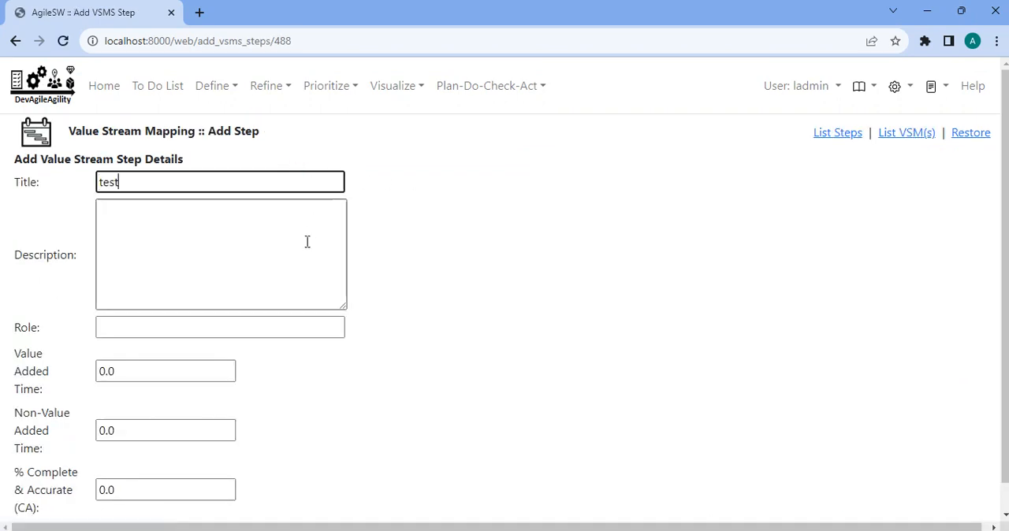
click(306, 243)
scroll(310, 410, down, 1)
click(213, 297)
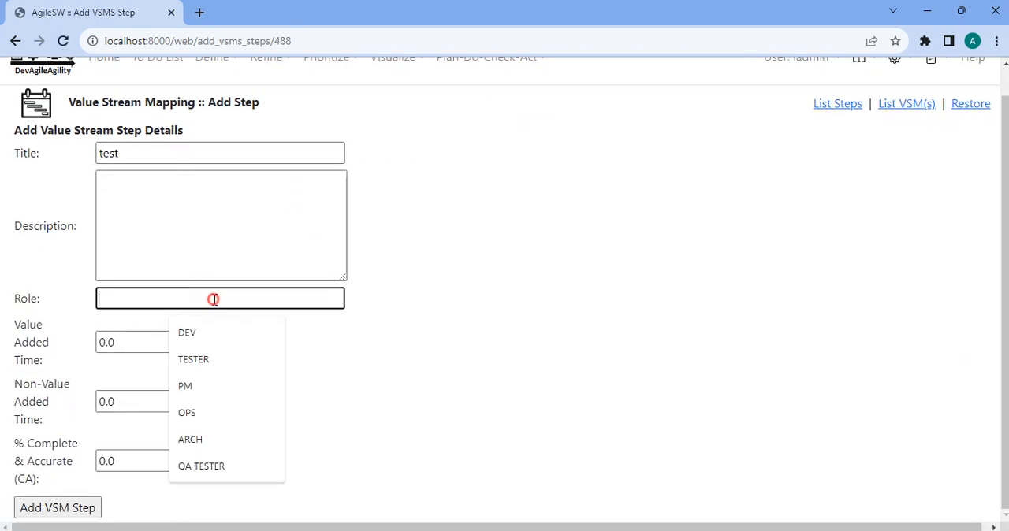
click(216, 357)
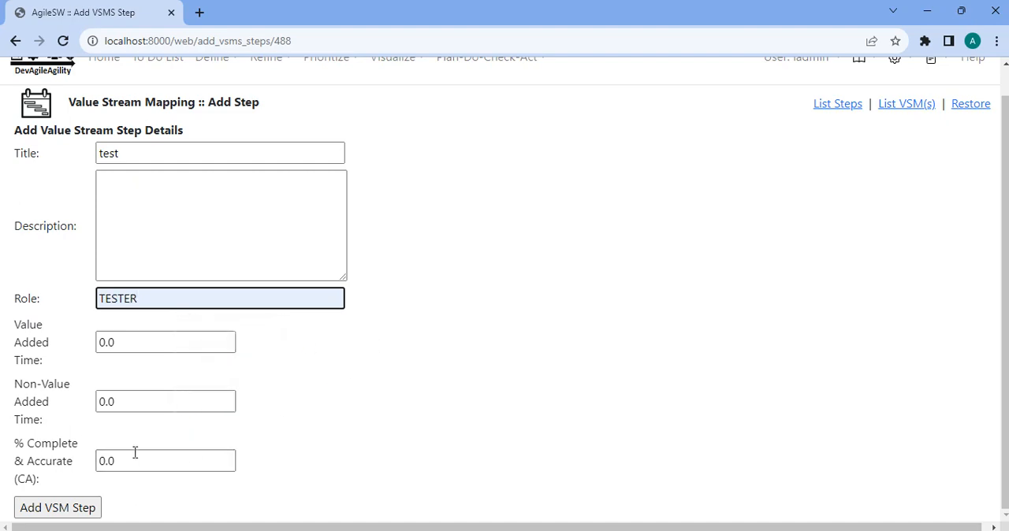
Give the ninth step value added time 2, non-value added time 10 and % complete & accurate 0.95, and add it.
double_click(149, 337)
text(2)
double_click(139, 405)
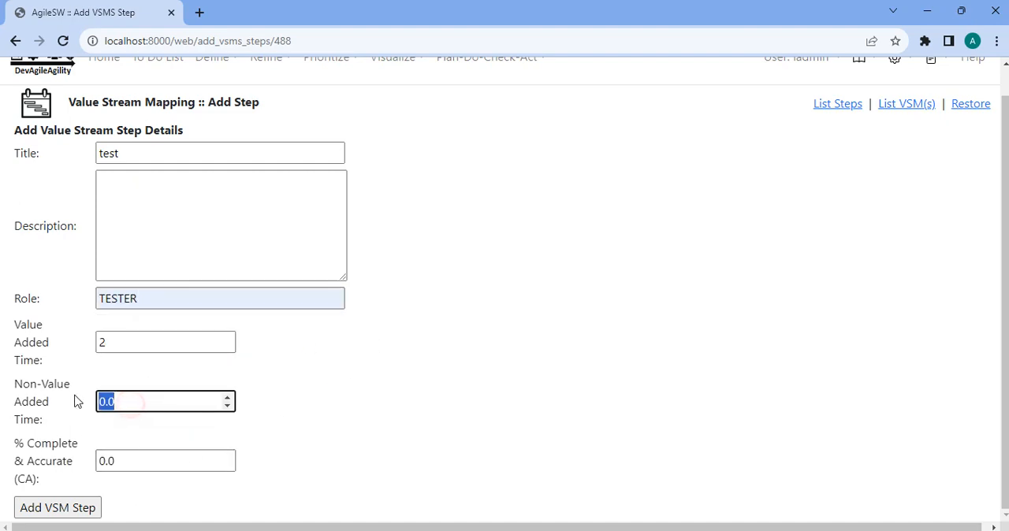
text(10)
double_click(161, 460)
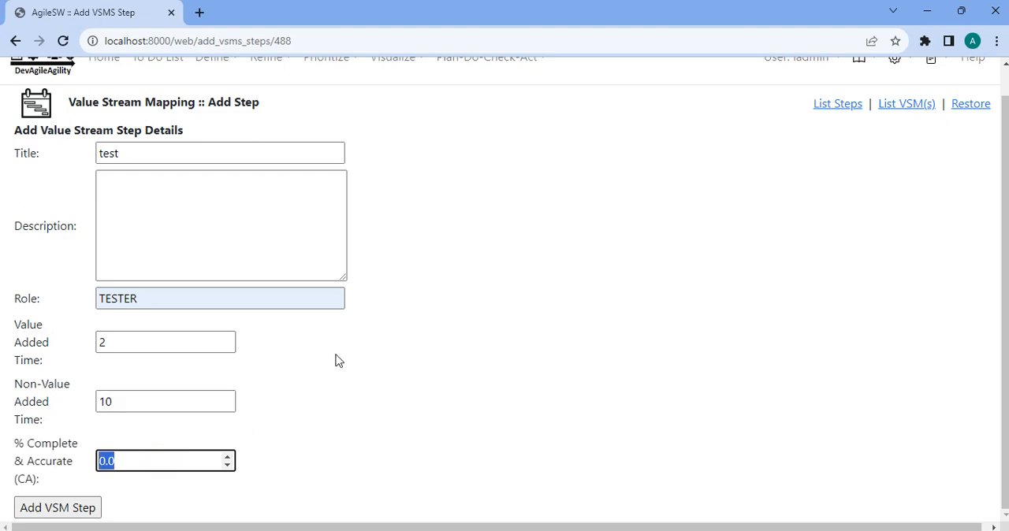
text(0.95)
key(Tab)
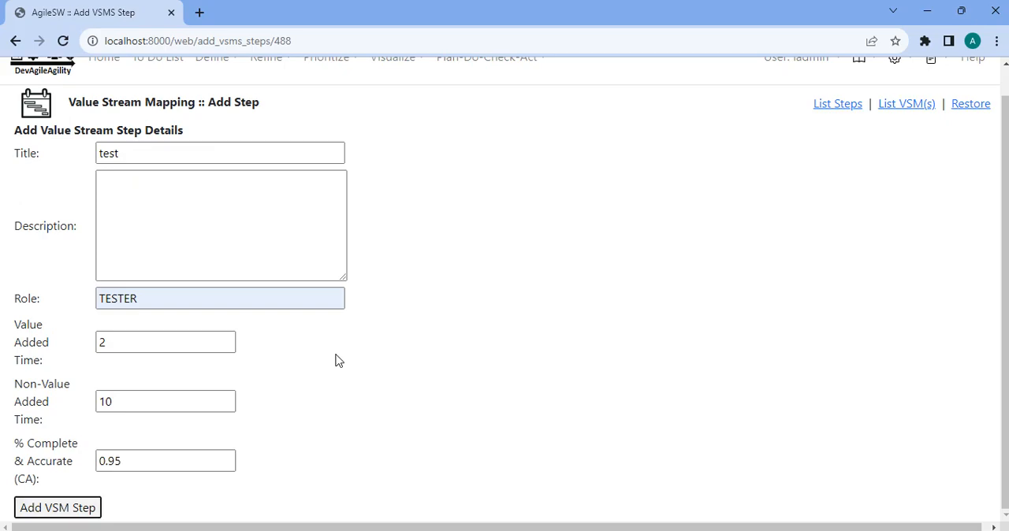
key(Return)
Move the test step between Generic testing and Deployment, and open the visual representation of Delivery VSM1.
scroll(428, 383, down, 3)
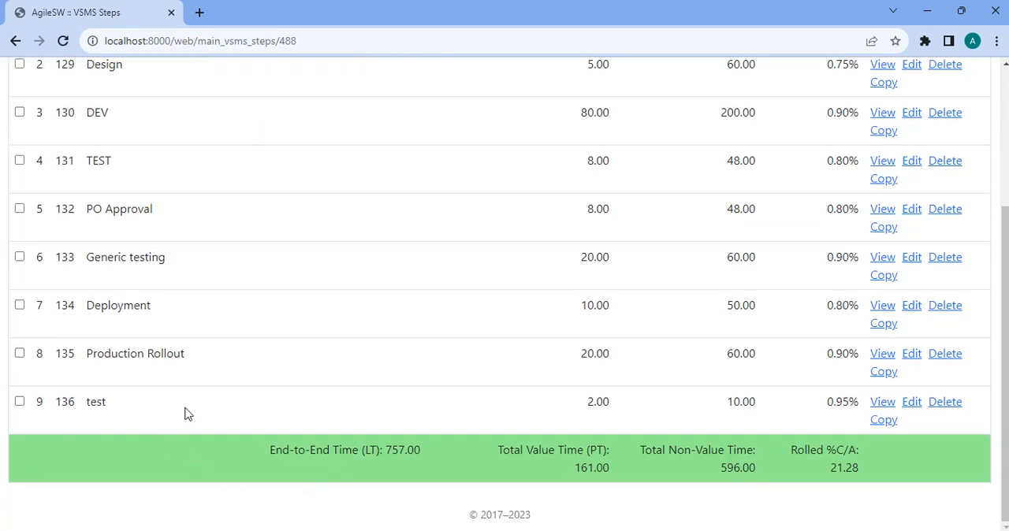
drag(216, 408, 225, 320)
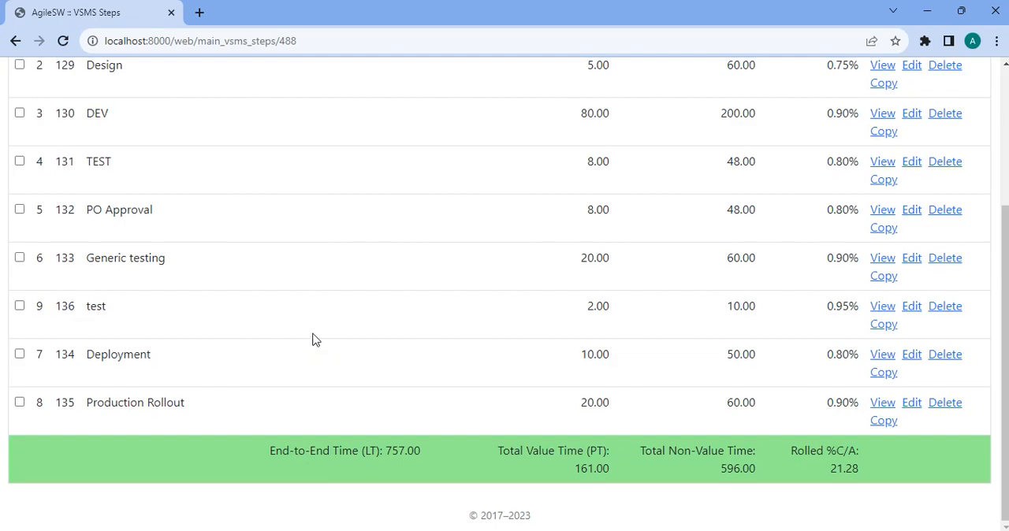
scroll(316, 335, up, 3)
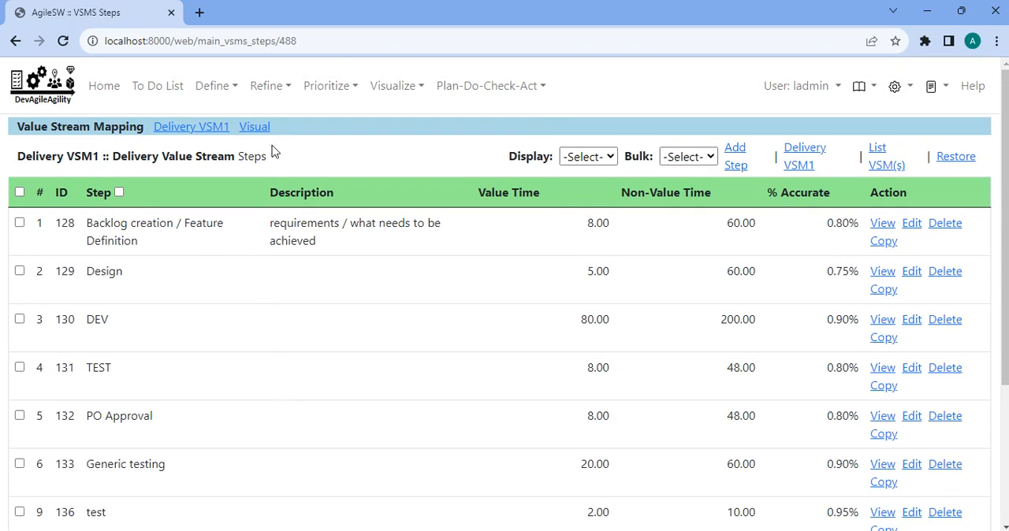
click(262, 127)
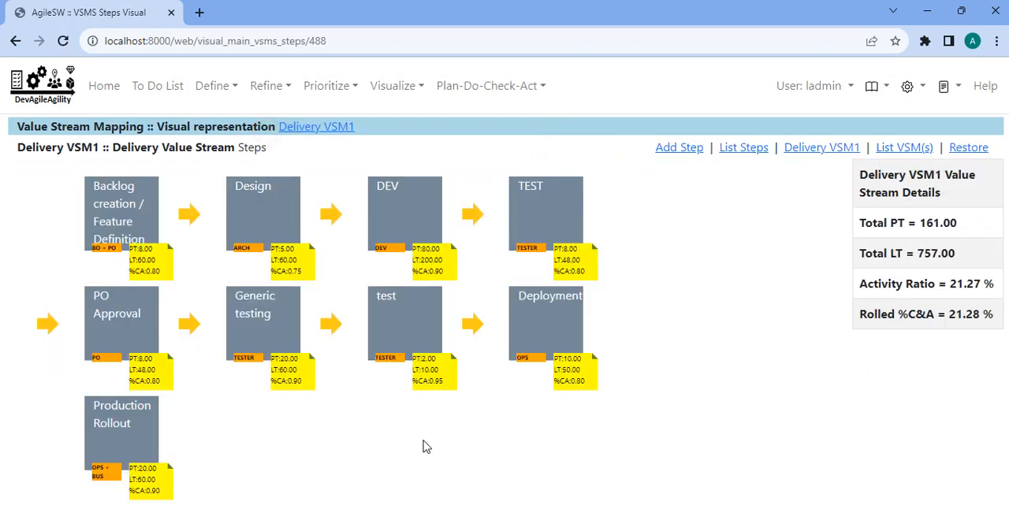